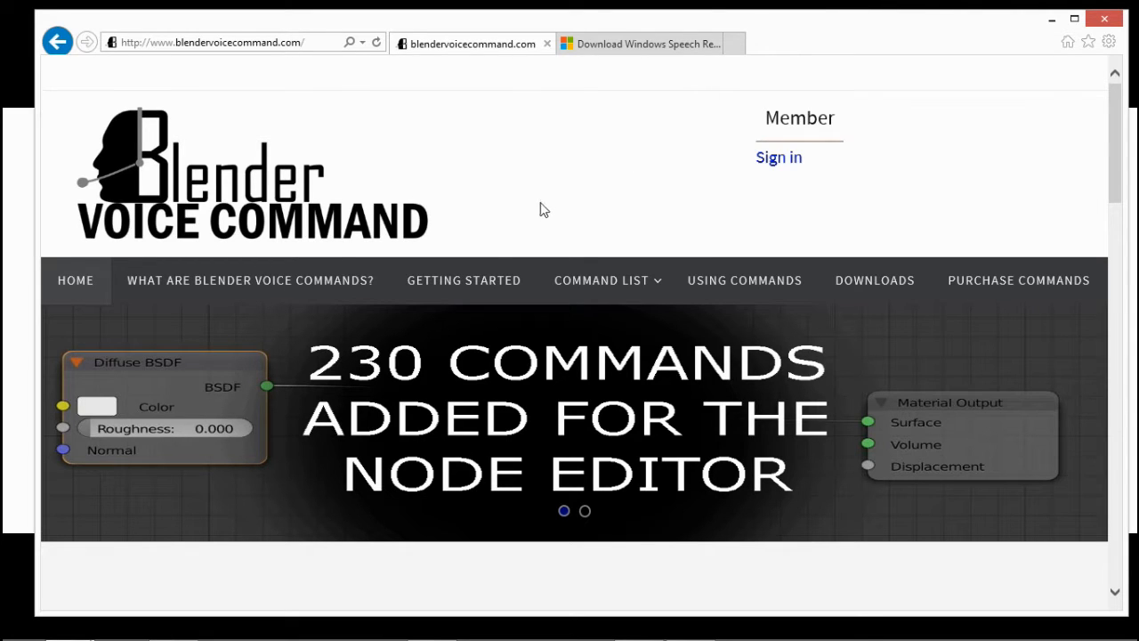
# - Open the Getting Started page of the Blender Voice Command site and view the prerequisites under Before You Start
pyautogui.click(480, 281)
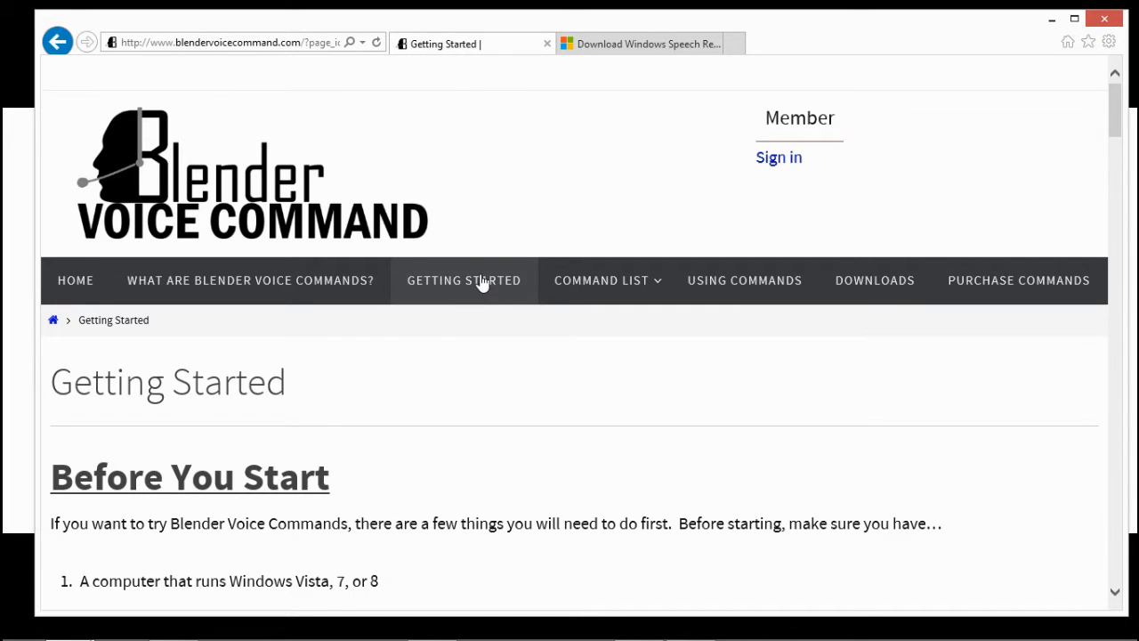
pyautogui.scroll(-3, 406, 369)
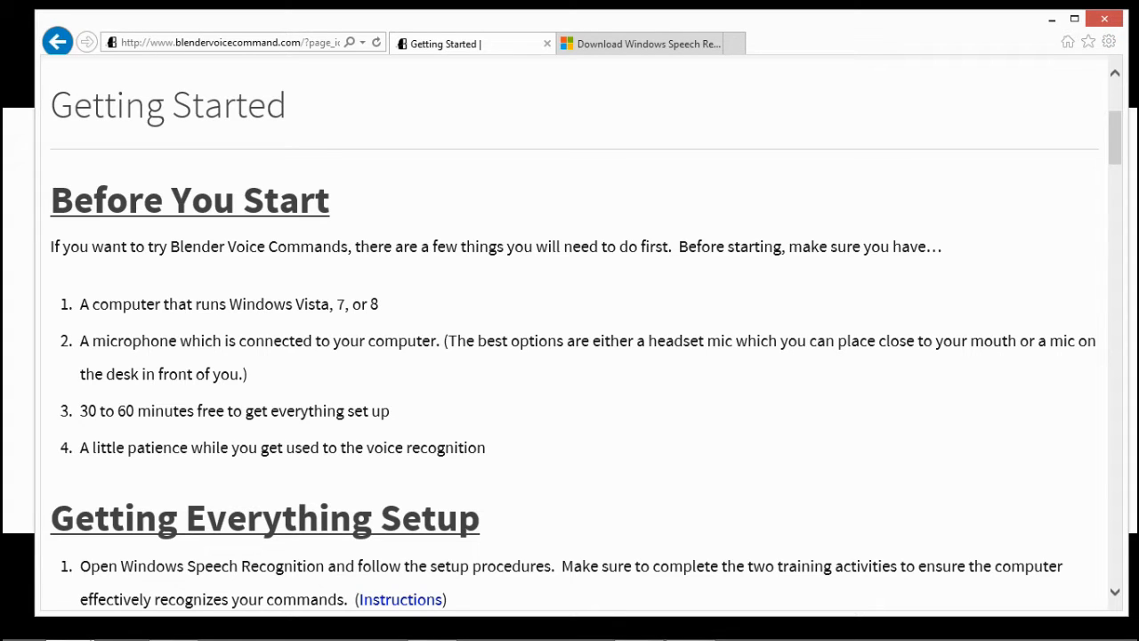
# - Search the computer for "speech" and launch Windows Speech Recognition
pyautogui.moveTo(1138, 3)
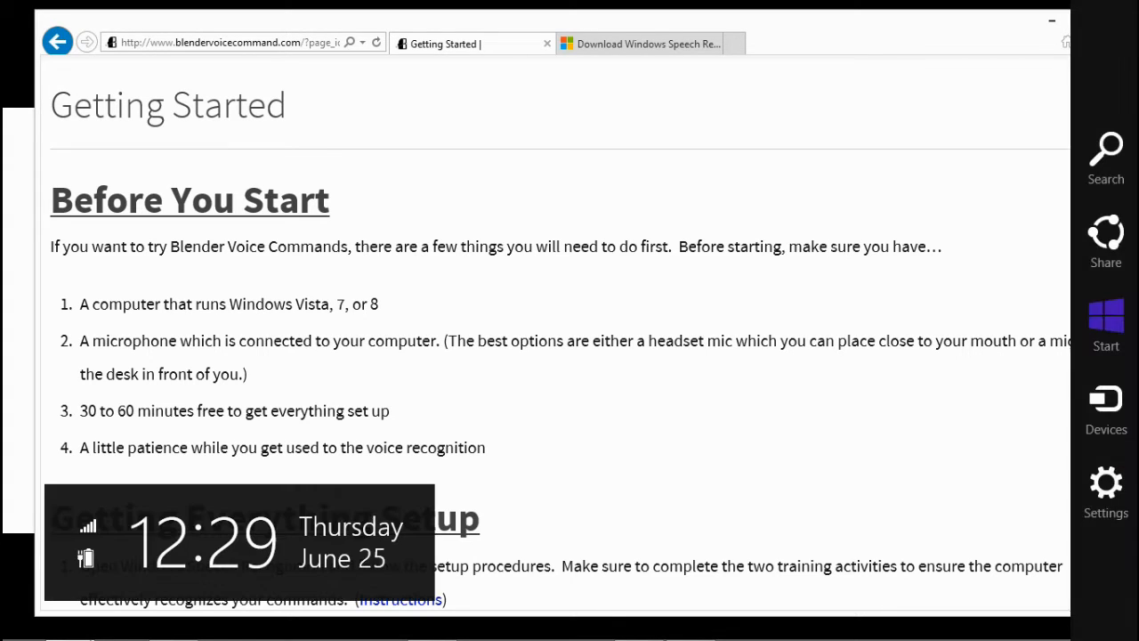
pyautogui.click(1106, 153)
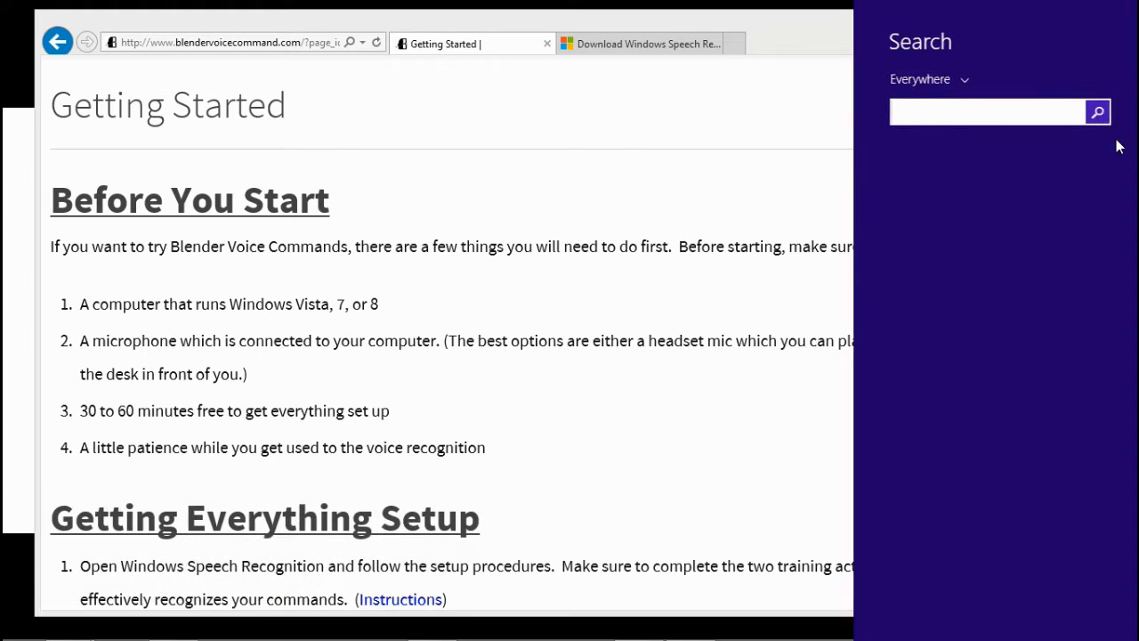
pyautogui.write('speech Recognition Macros')
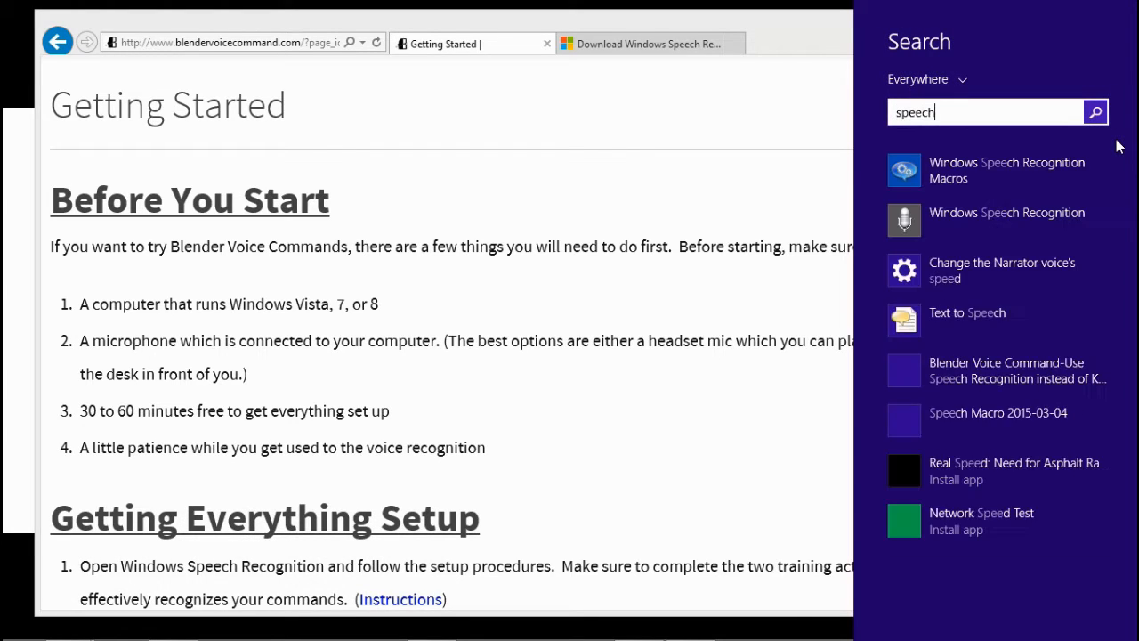
pyautogui.click(967, 217)
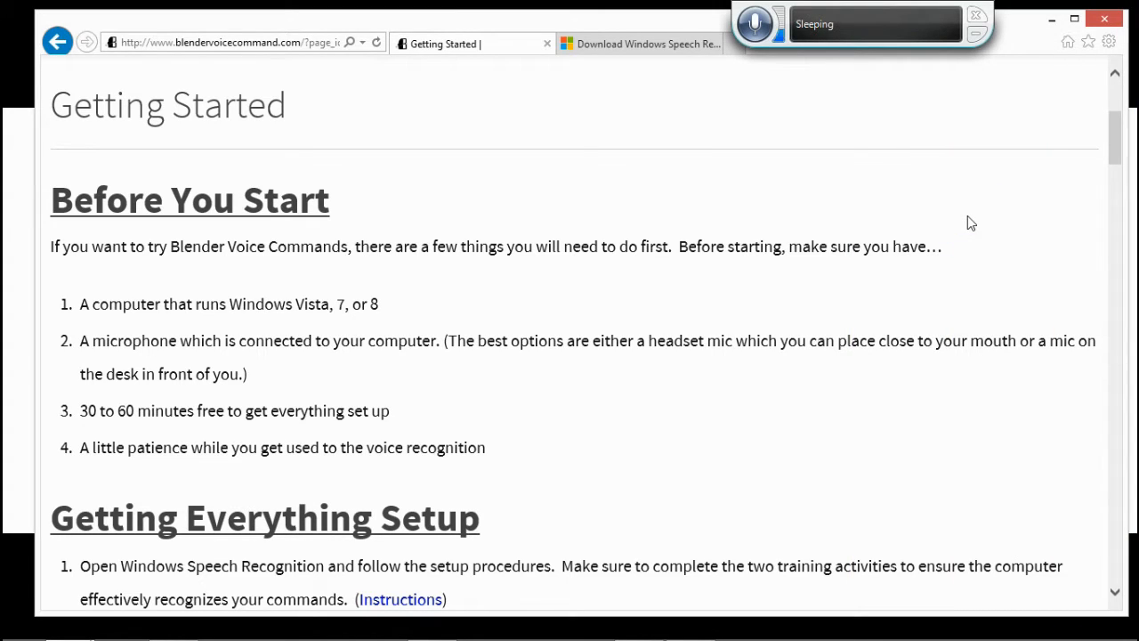
# - Set up the microphone for speech recognition as a Headset Microphone and proceed past the placement instructions
pyautogui.rightClick(839, 26)
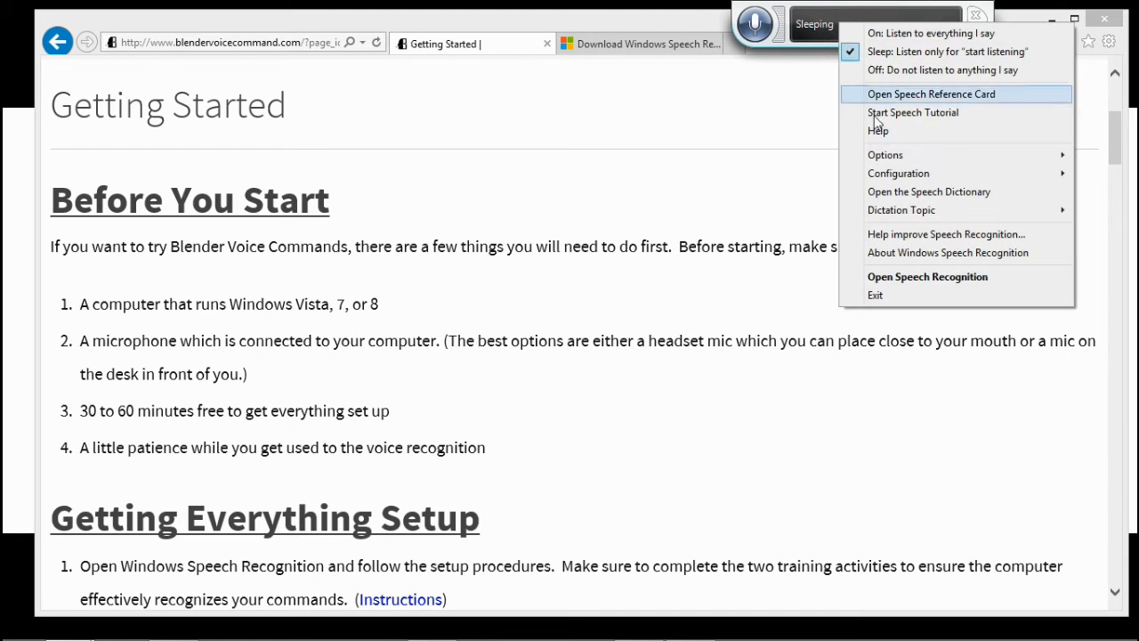
pyautogui.moveTo(885, 178)
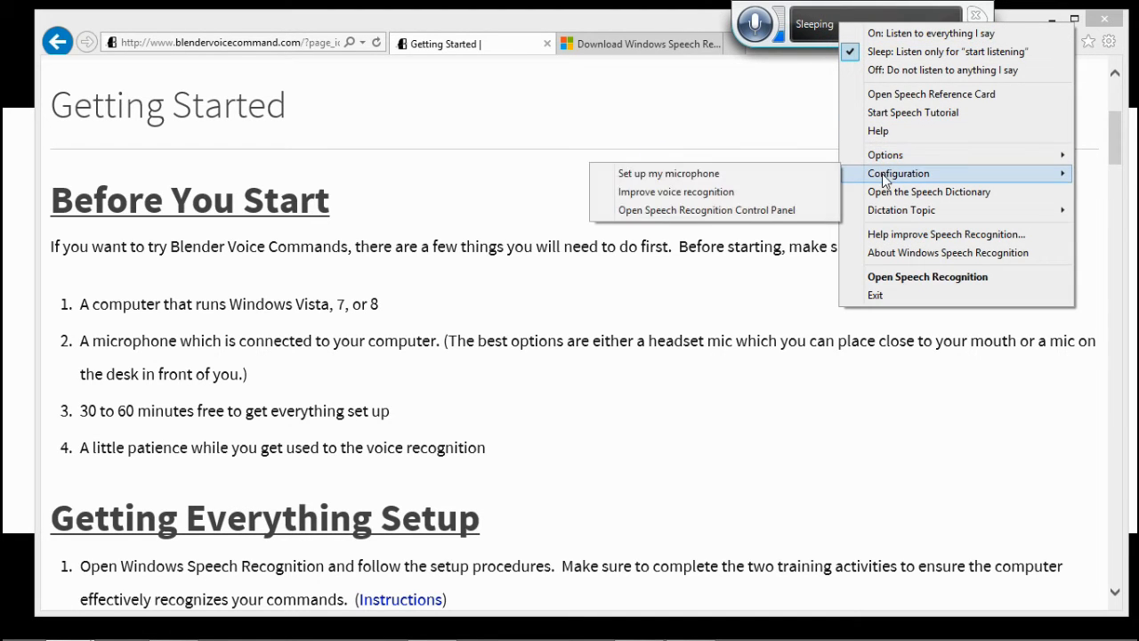
pyautogui.click(691, 173)
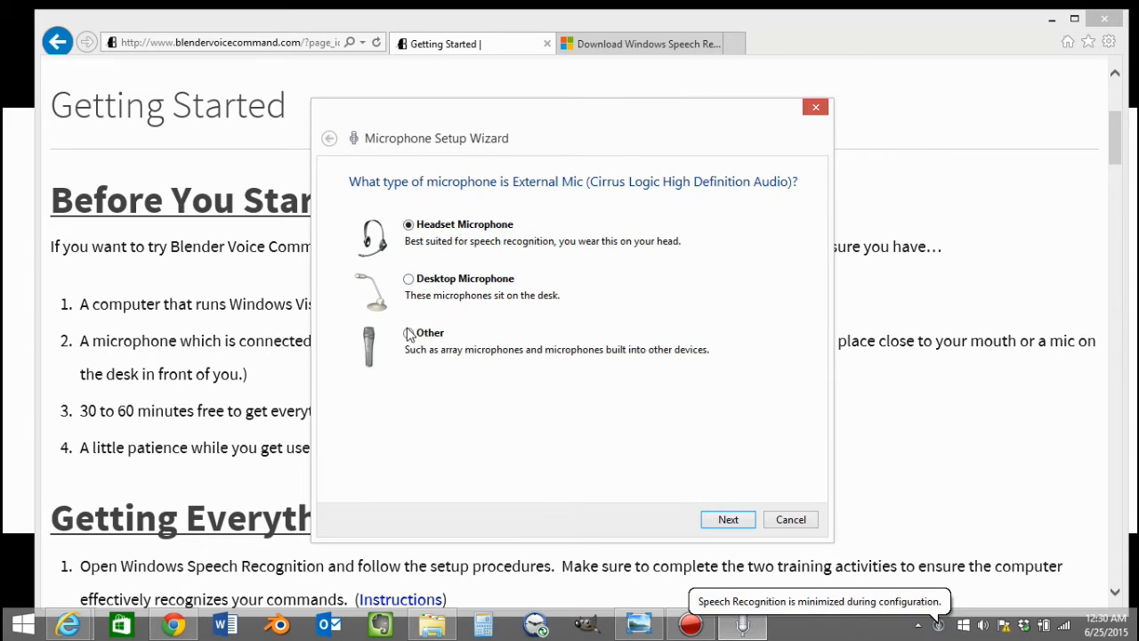
pyautogui.click(726, 520)
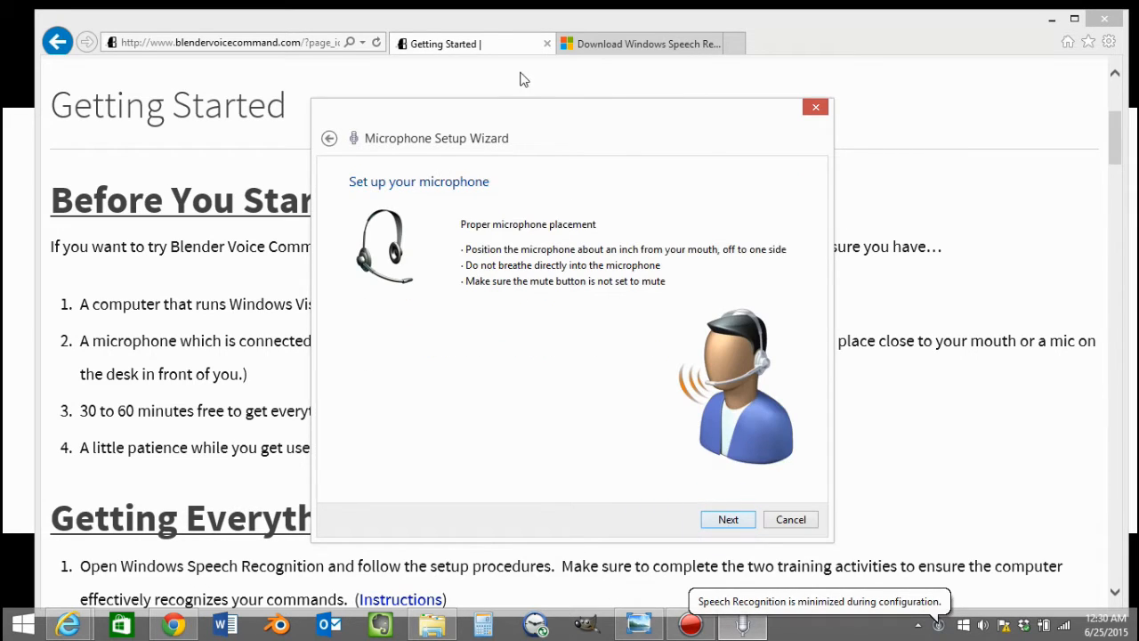
pyautogui.click(728, 521)
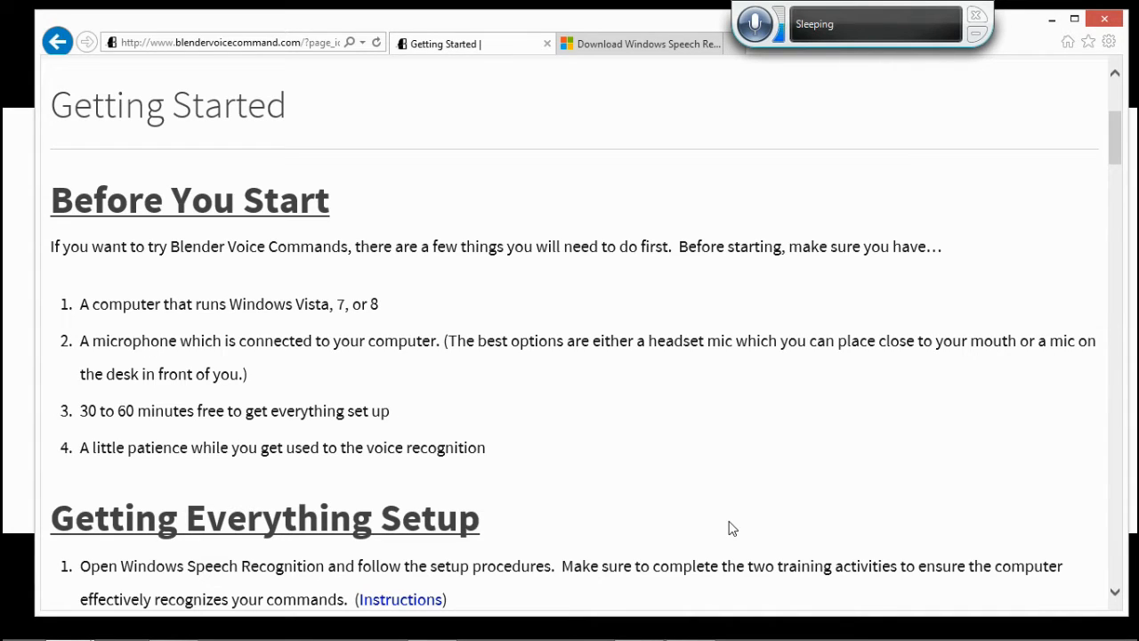
pyautogui.rightClick(854, 25)
pyautogui.moveTo(912, 160)
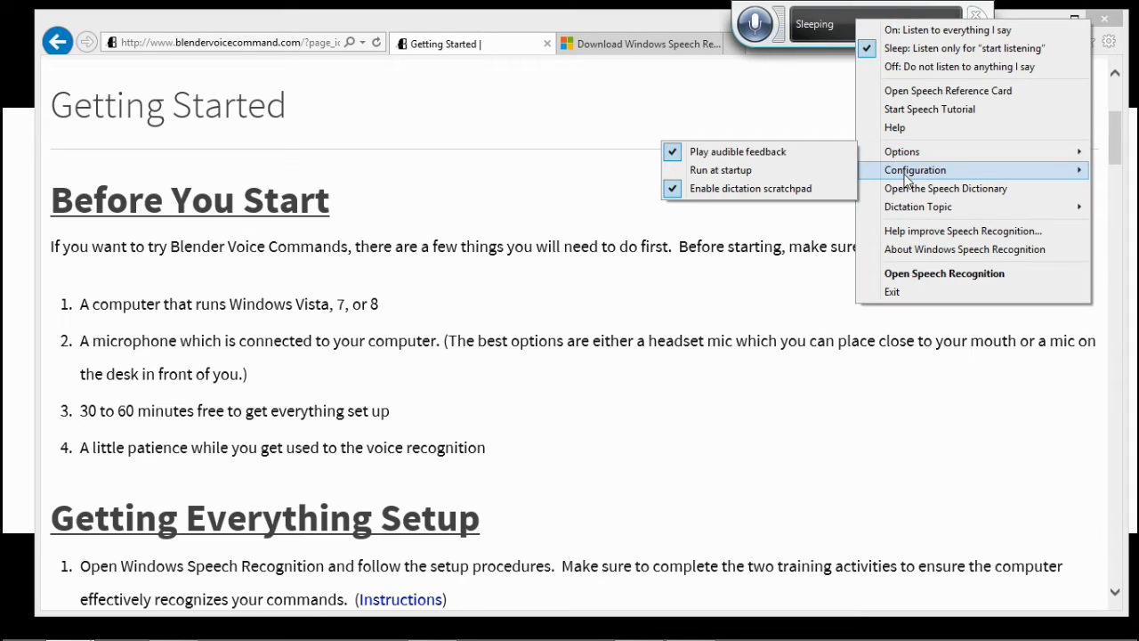
pyautogui.click(722, 170)
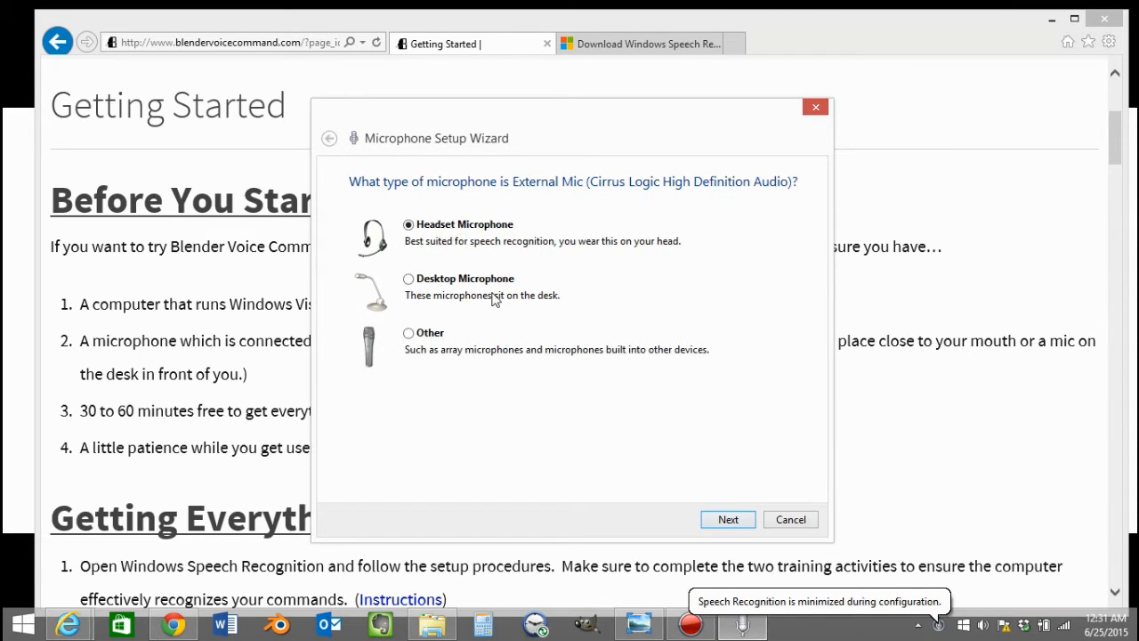
pyautogui.click(788, 520)
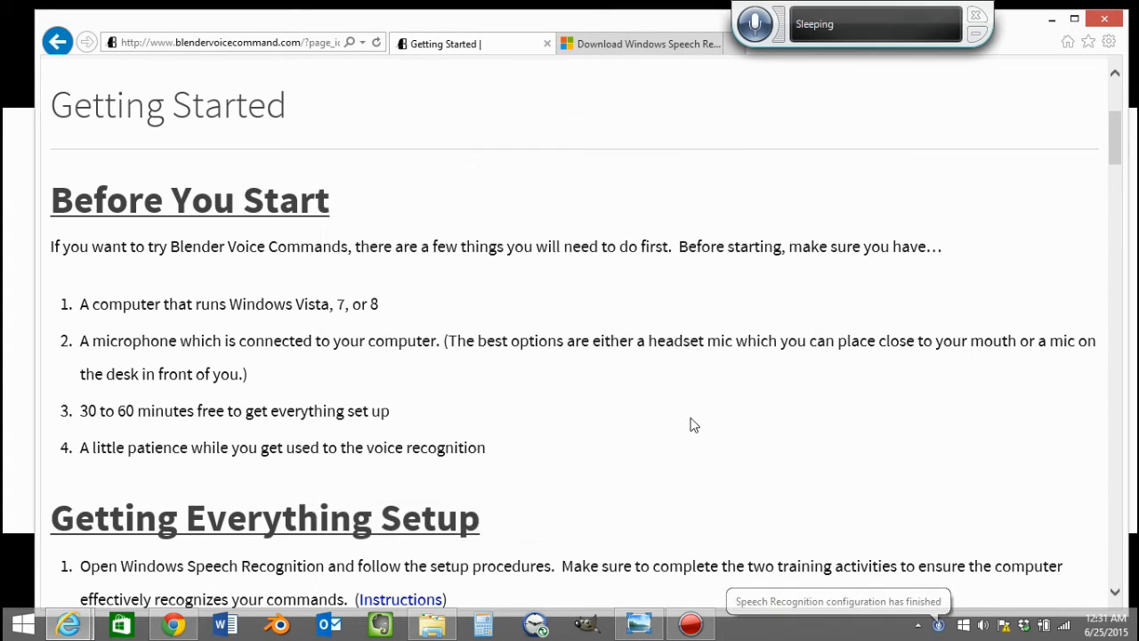
# - View the Getting Everything Setup list, and bring up the Speech Tutorial Screen picture in Windows Photo Viewer
pyautogui.scroll(-5, 588, 372)
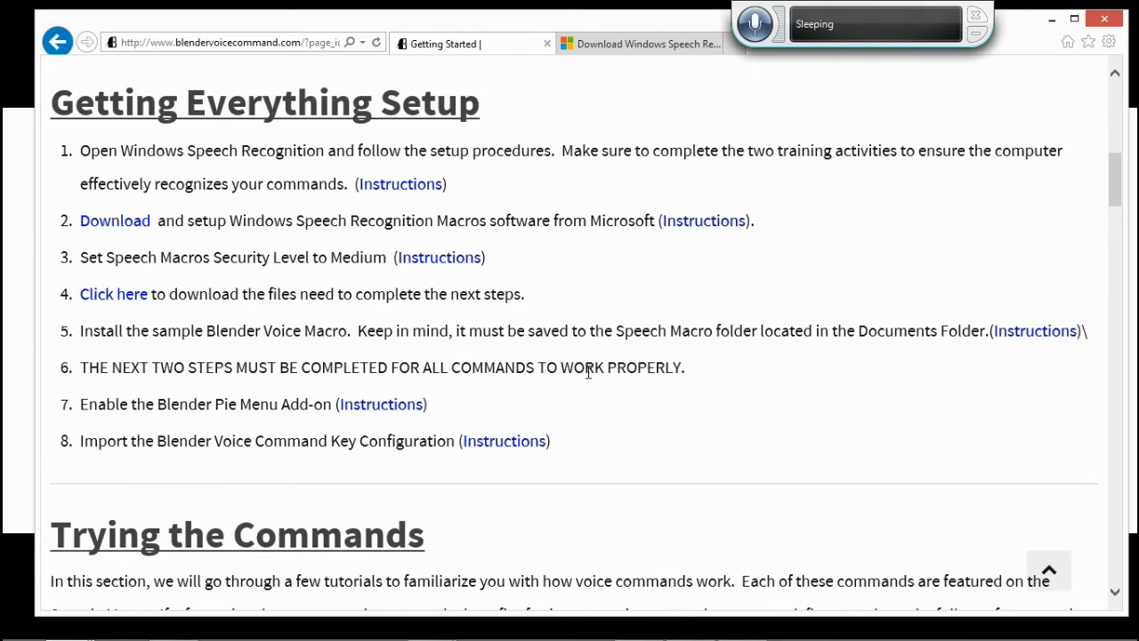
pyautogui.moveTo(632, 634)
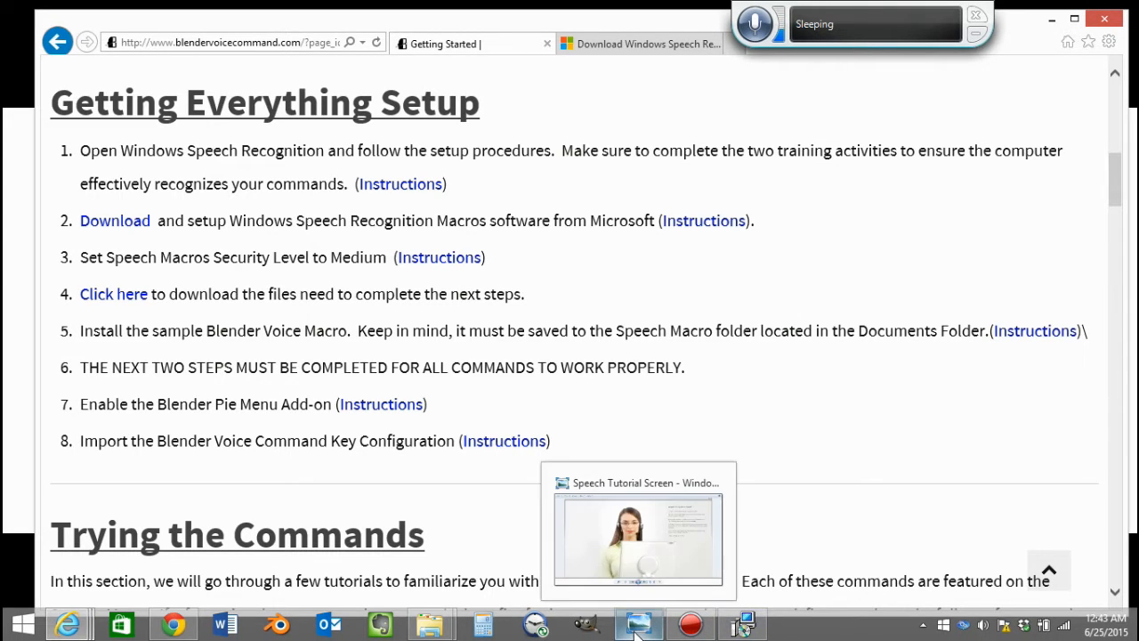
pyautogui.click(636, 631)
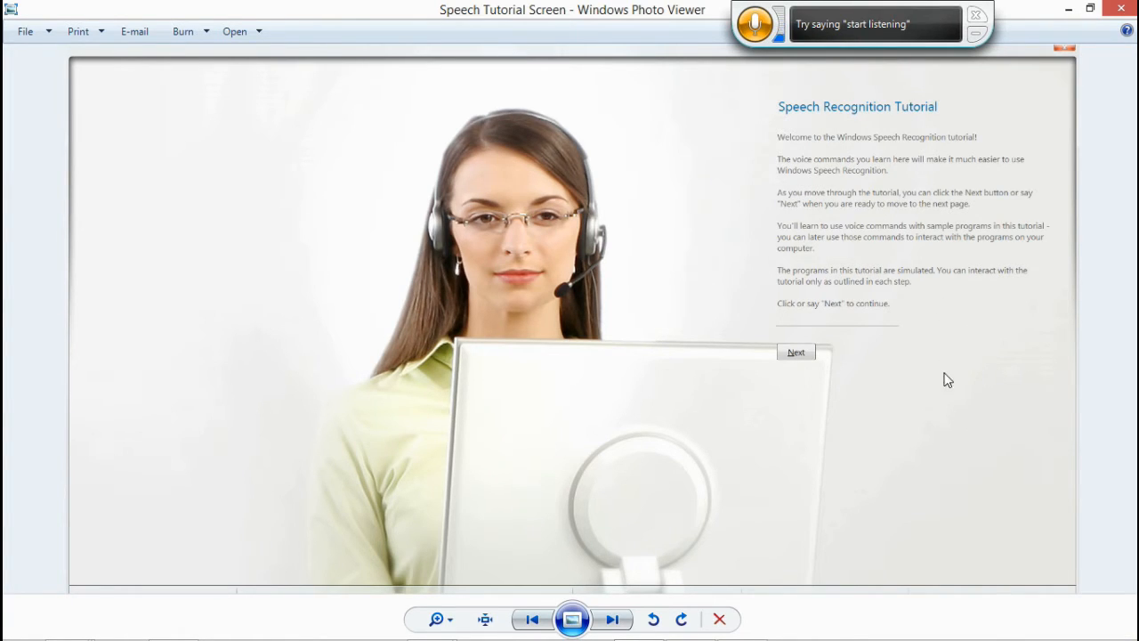
# - Preview the Improve voice recognition training up to its first training text, cancel it, and return to the Getting Started page
pyautogui.rightClick(866, 27)
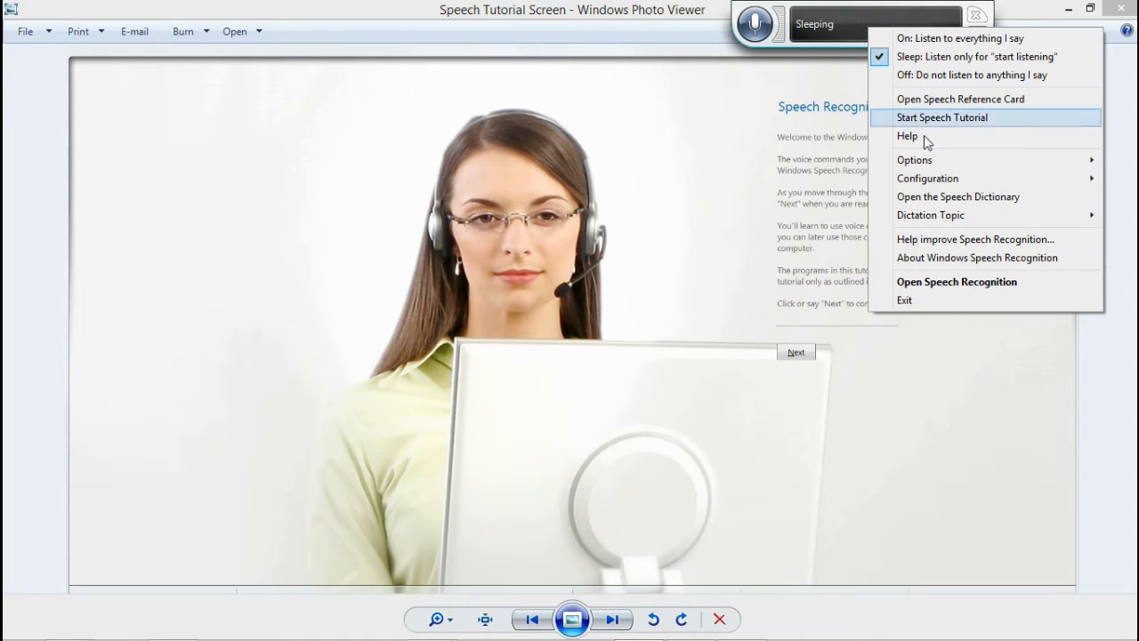
pyautogui.moveTo(919, 181)
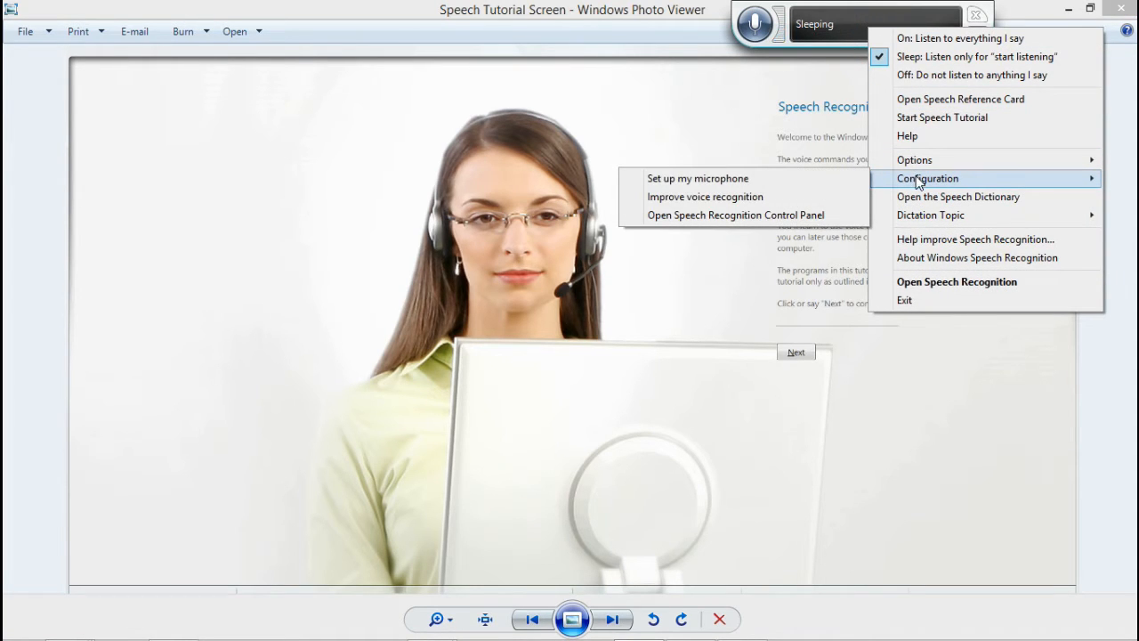
pyautogui.click(777, 198)
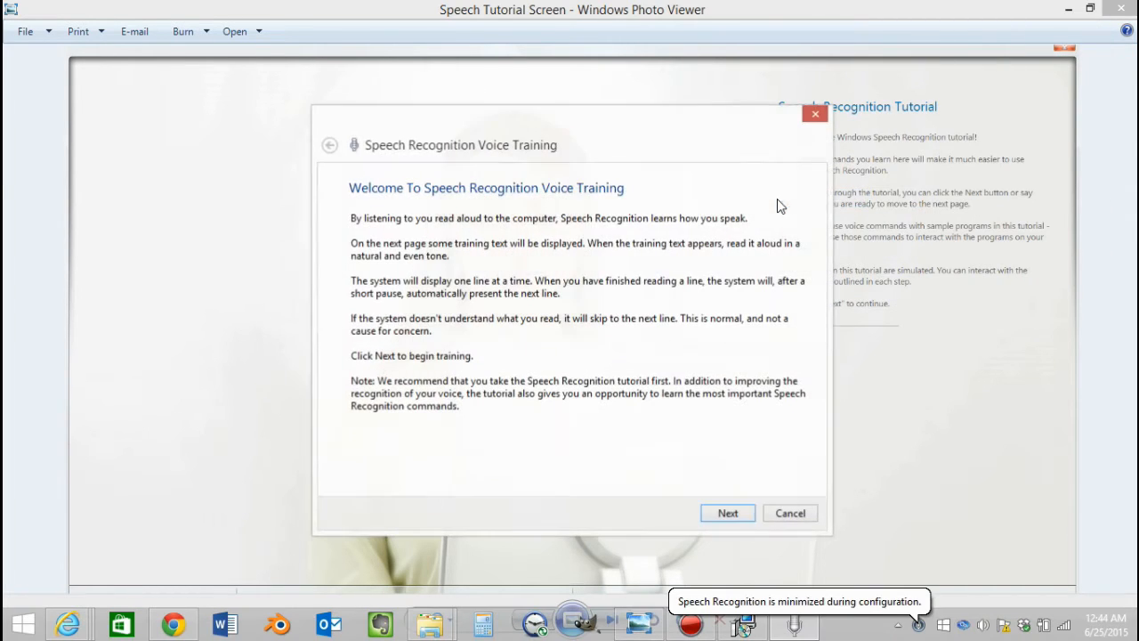
pyautogui.moveTo(516, 132); pyautogui.dragTo(502, 113)
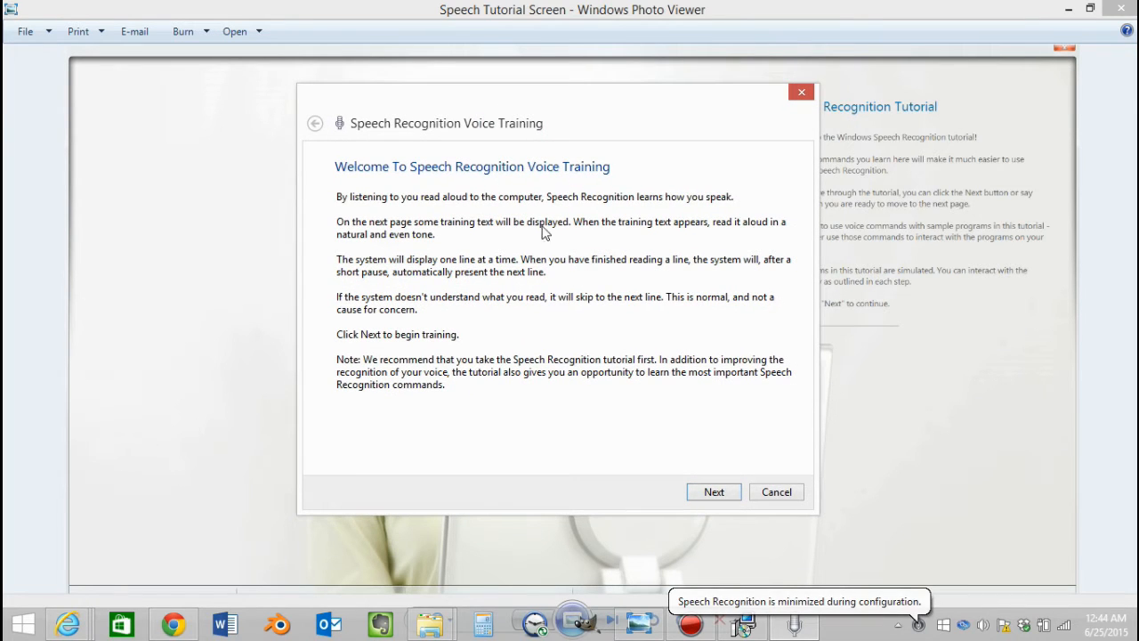
pyautogui.moveTo(592, 110)
pyautogui.mouseDown()
pyautogui.moveTo(596, 126)
pyautogui.moveTo(606, 121)
pyautogui.mouseUp()
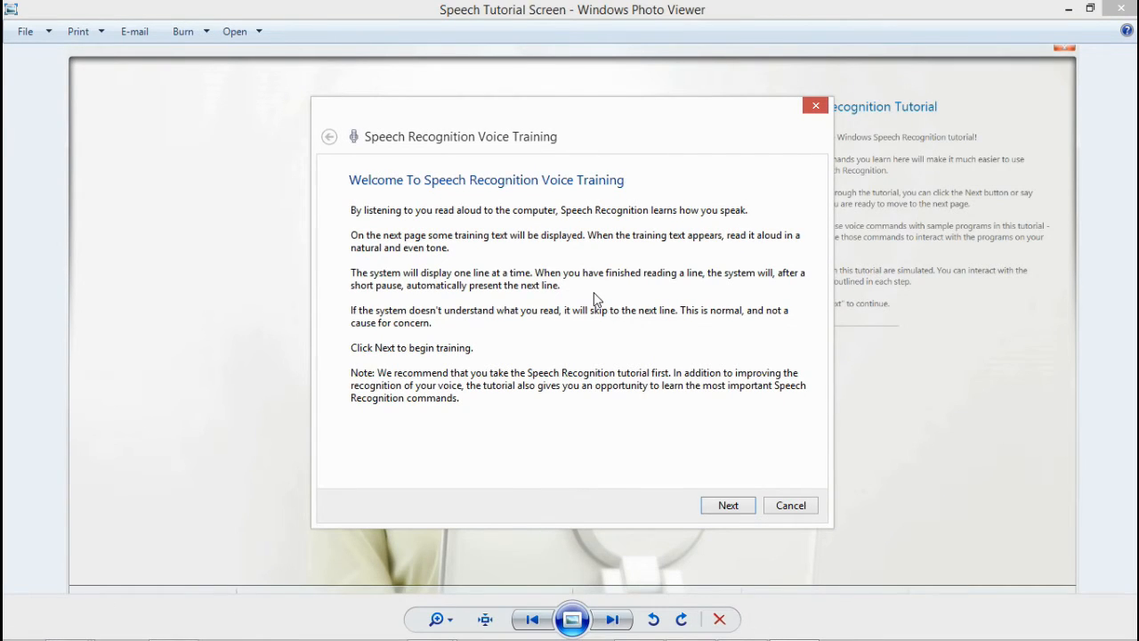
pyautogui.click(728, 505)
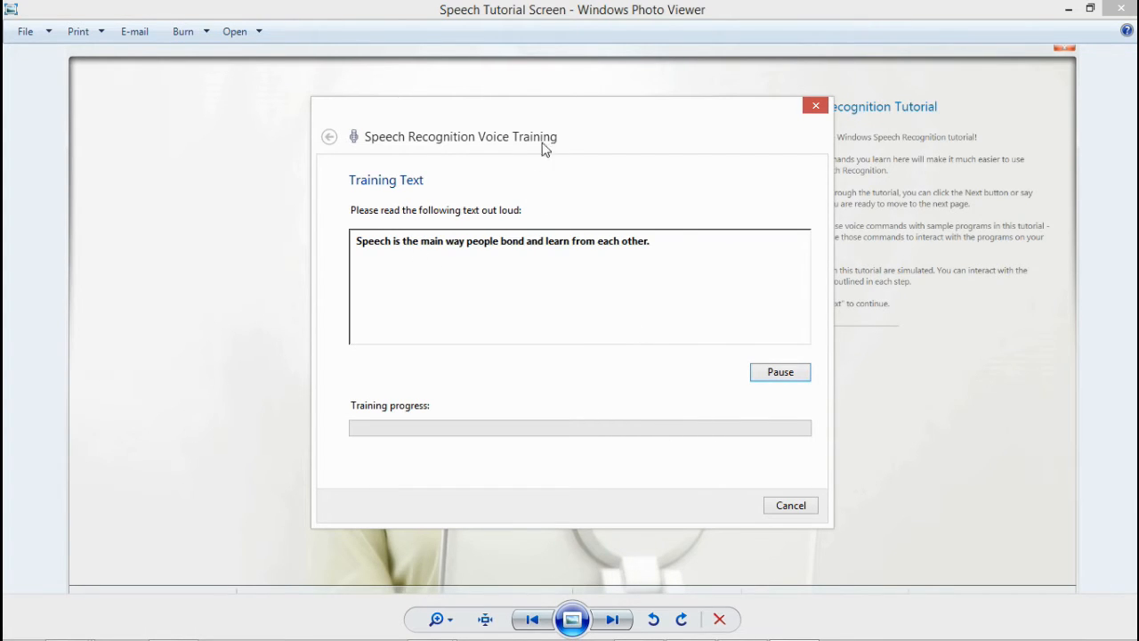
pyautogui.moveTo(518, 105); pyautogui.dragTo(497, 96)
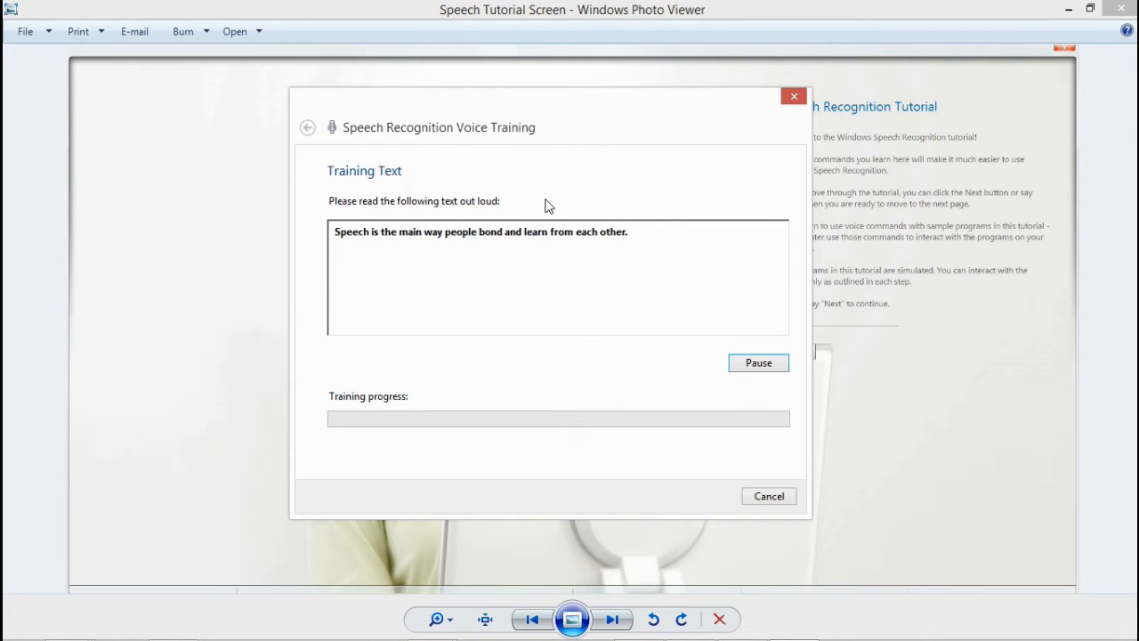
pyautogui.click(772, 496)
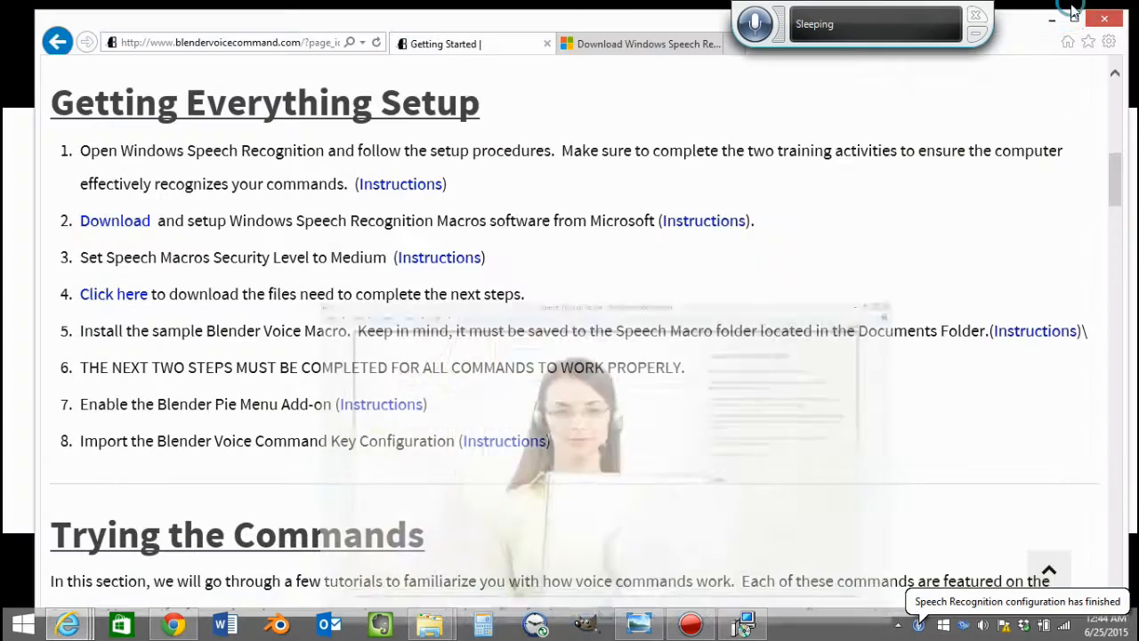
# - Find the download entry for the macros software in the setup list and go to Microsoft's Windows Speech Recognition Macros download page
pyautogui.scroll(5, 569, 266)
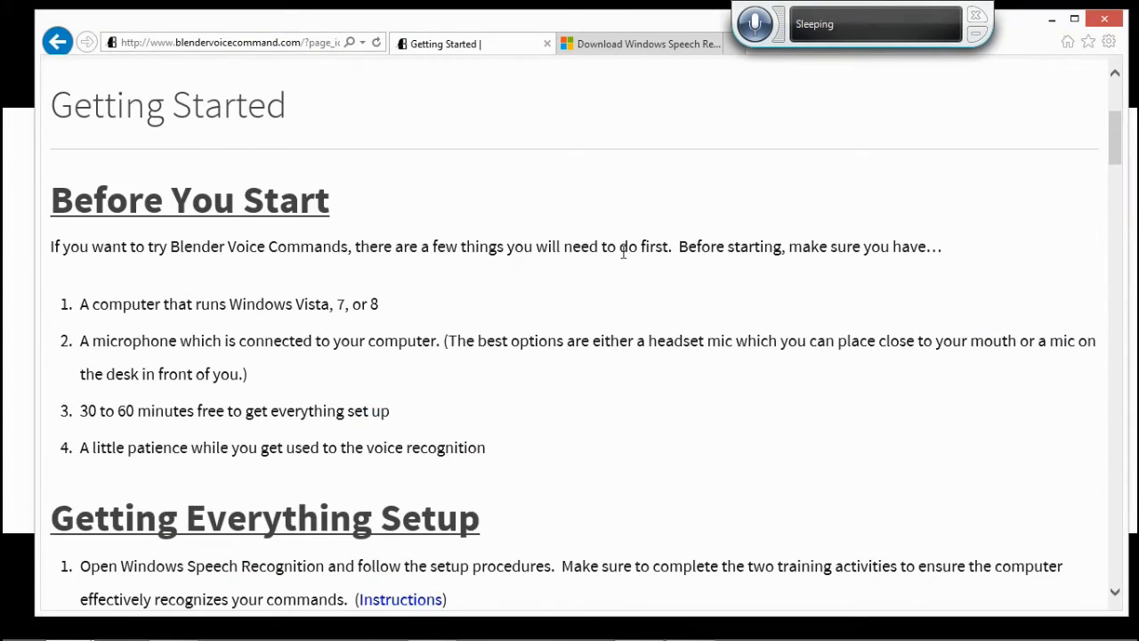
pyautogui.scroll(-3, 351, 388)
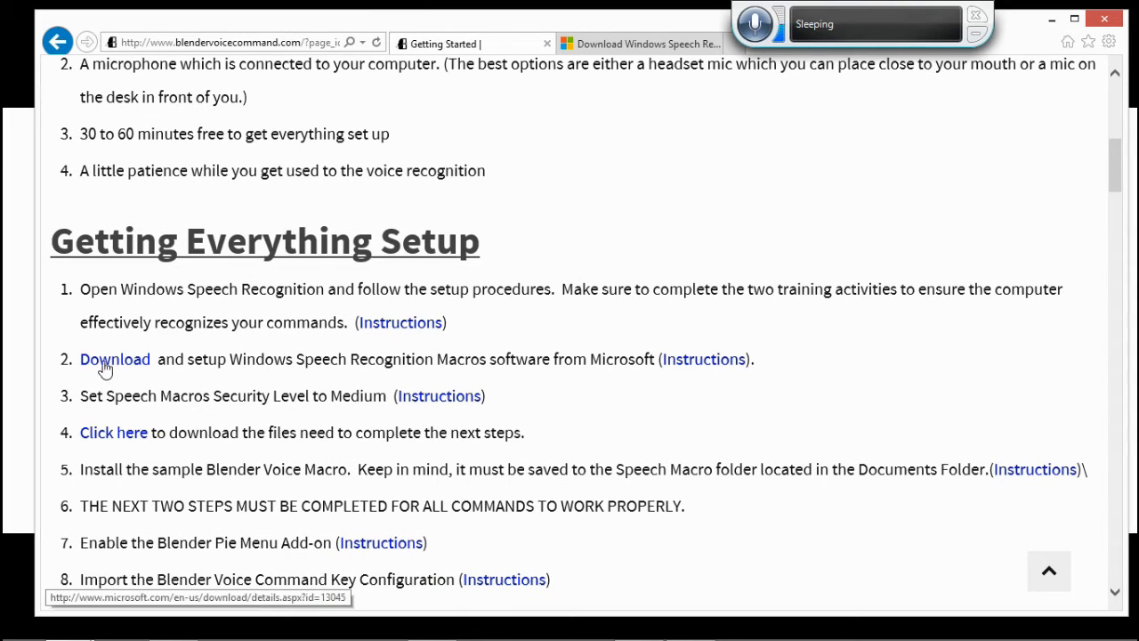
pyautogui.click(636, 44)
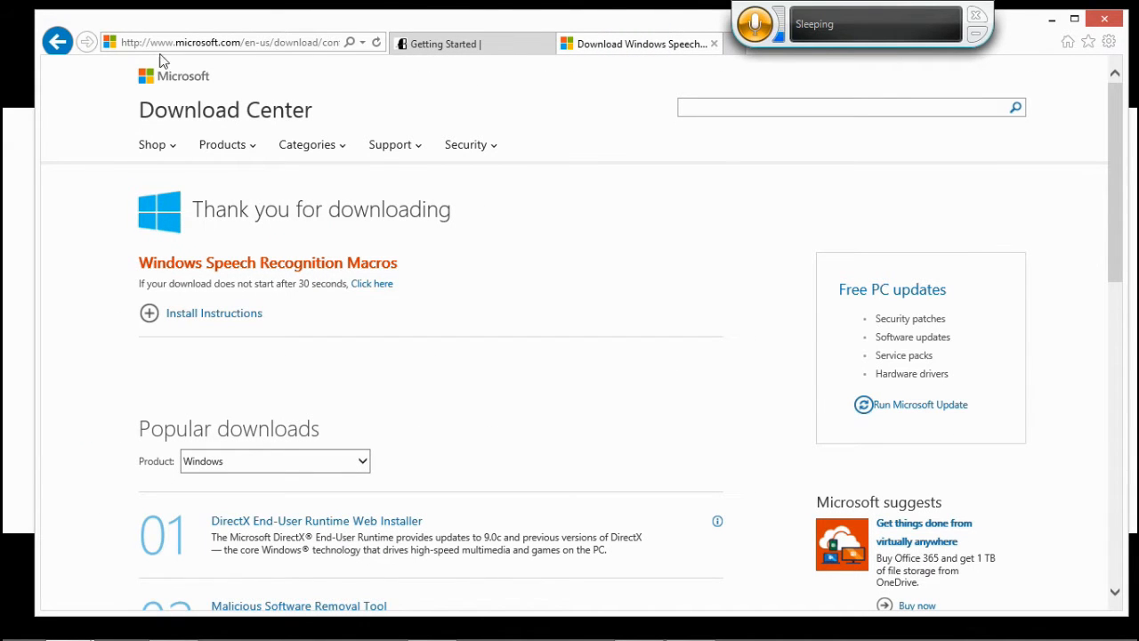
pyautogui.click(58, 43)
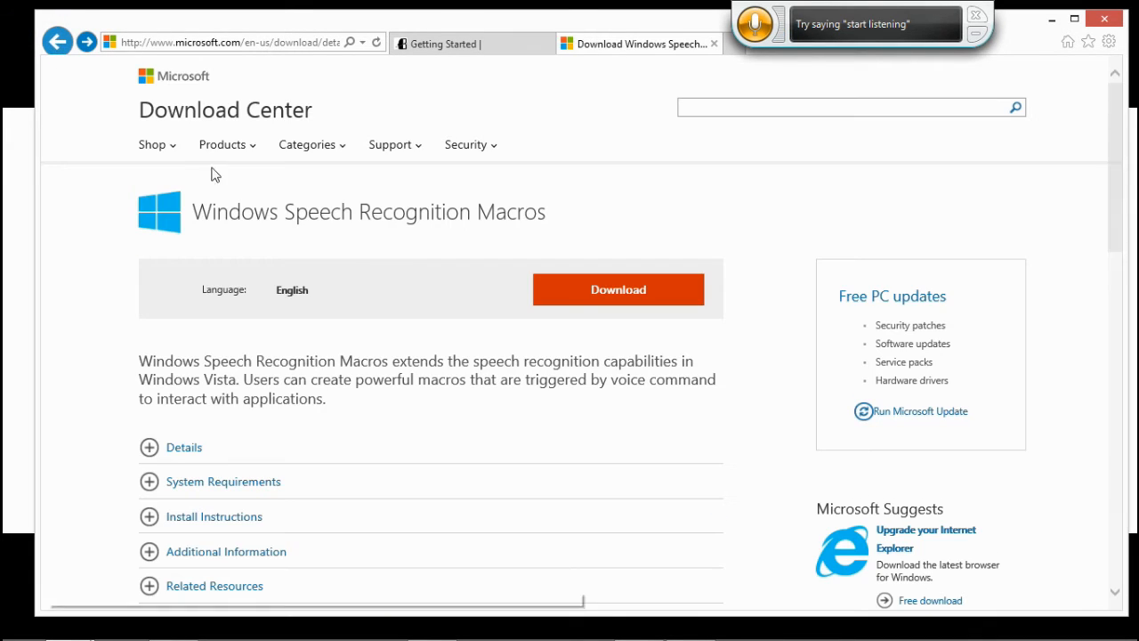
# - Download only WSRMacros.msi, allowing the site's pop-up once, save the file, and show the browser's downloads list
pyautogui.click(611, 293)
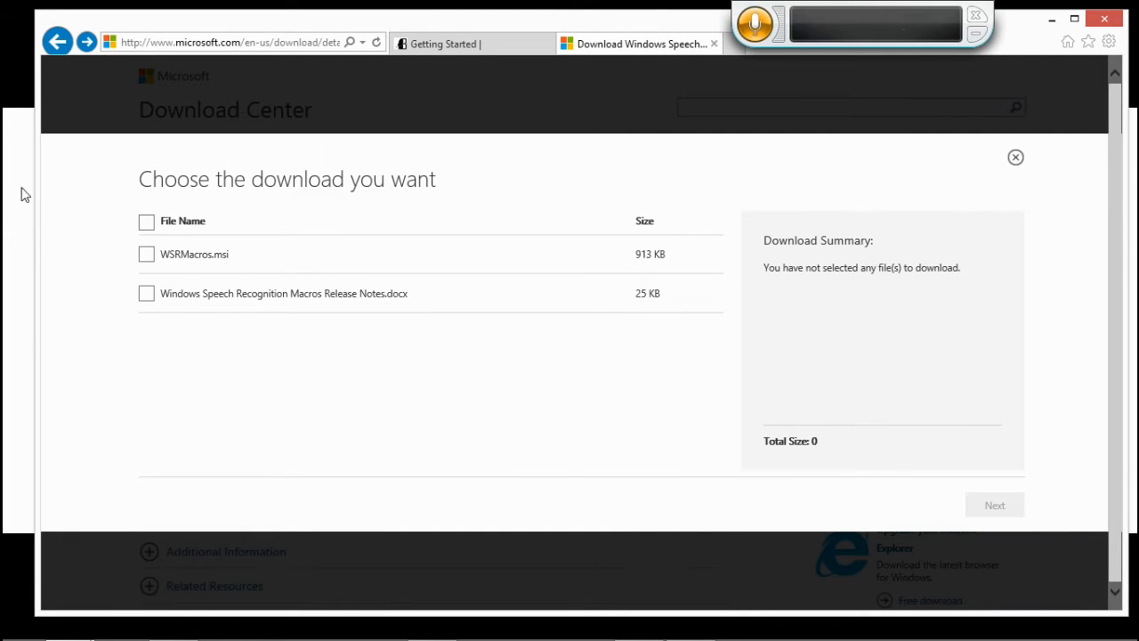
pyautogui.click(146, 256)
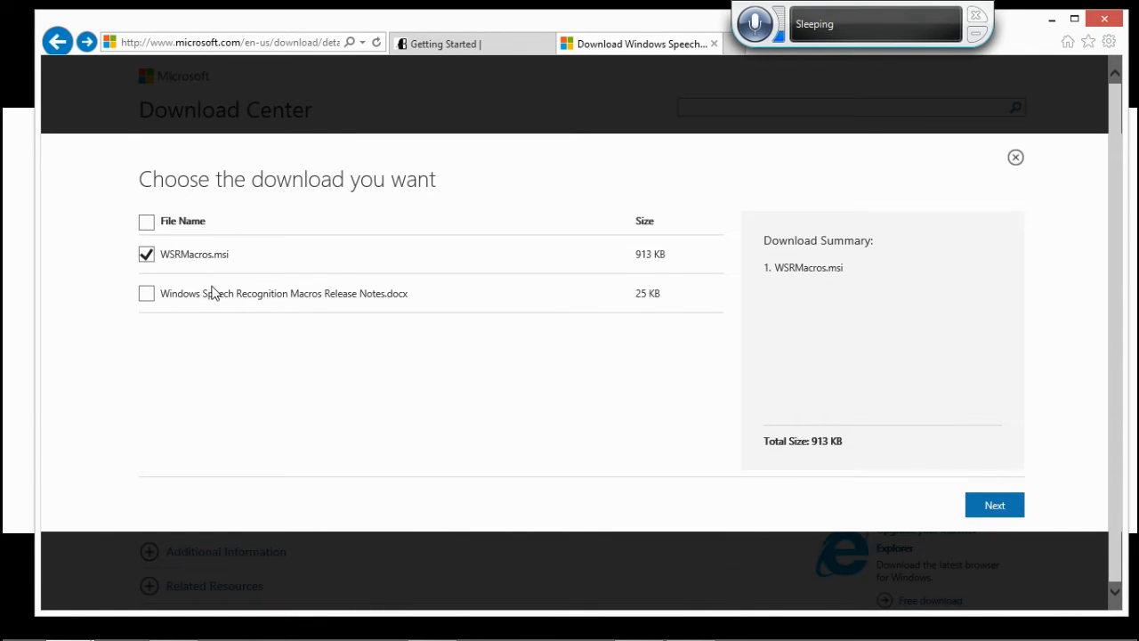
pyautogui.click(1004, 506)
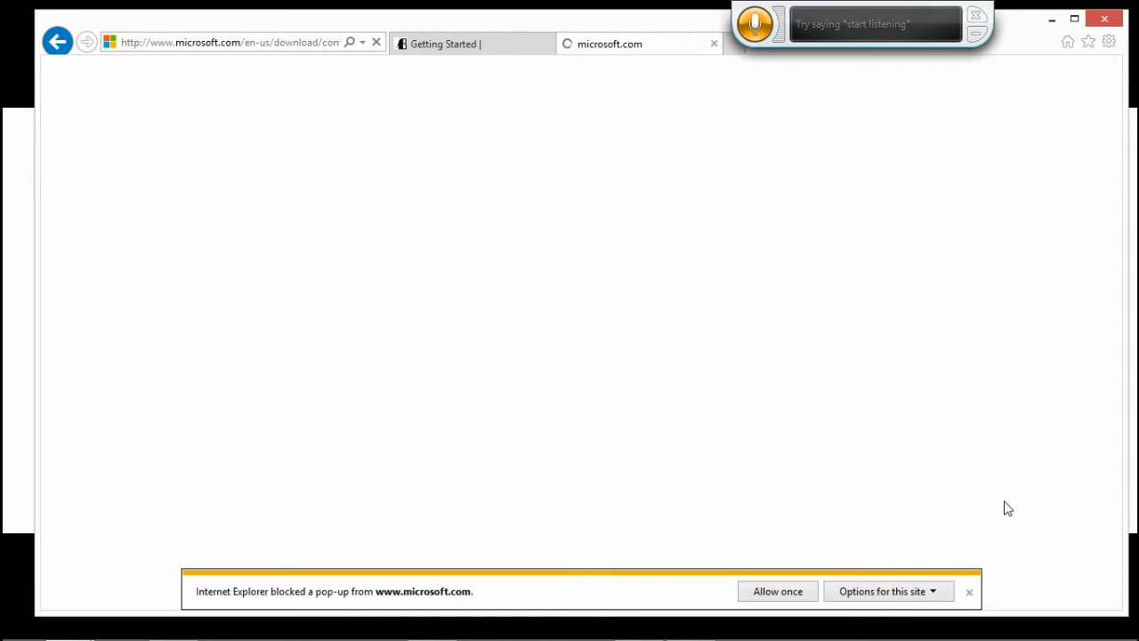
pyautogui.click(777, 593)
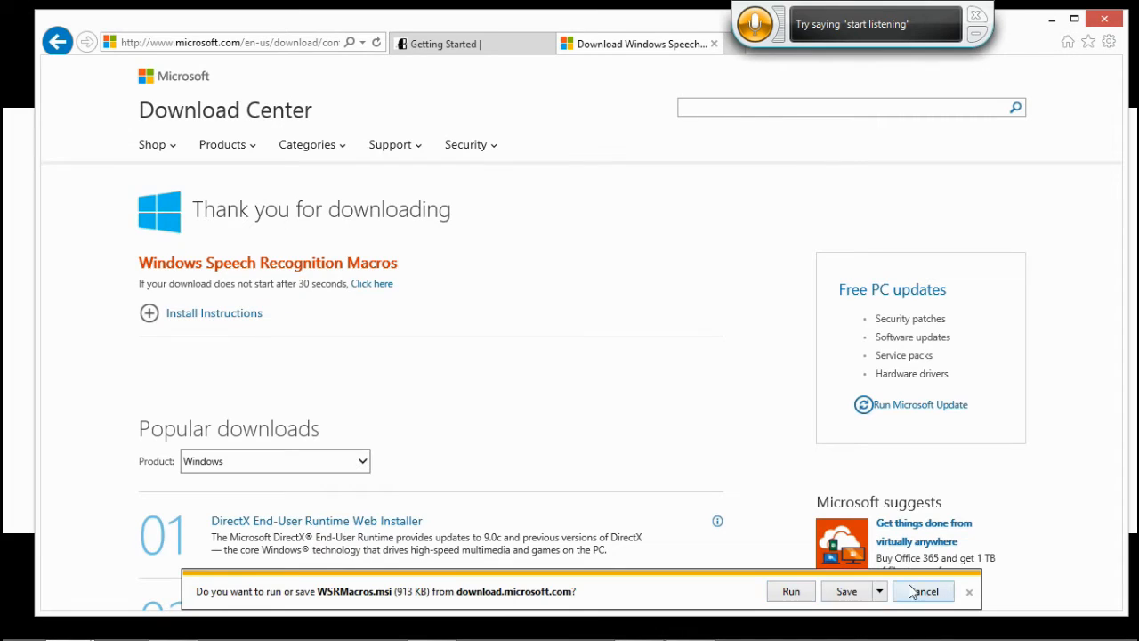
pyautogui.click(846, 592)
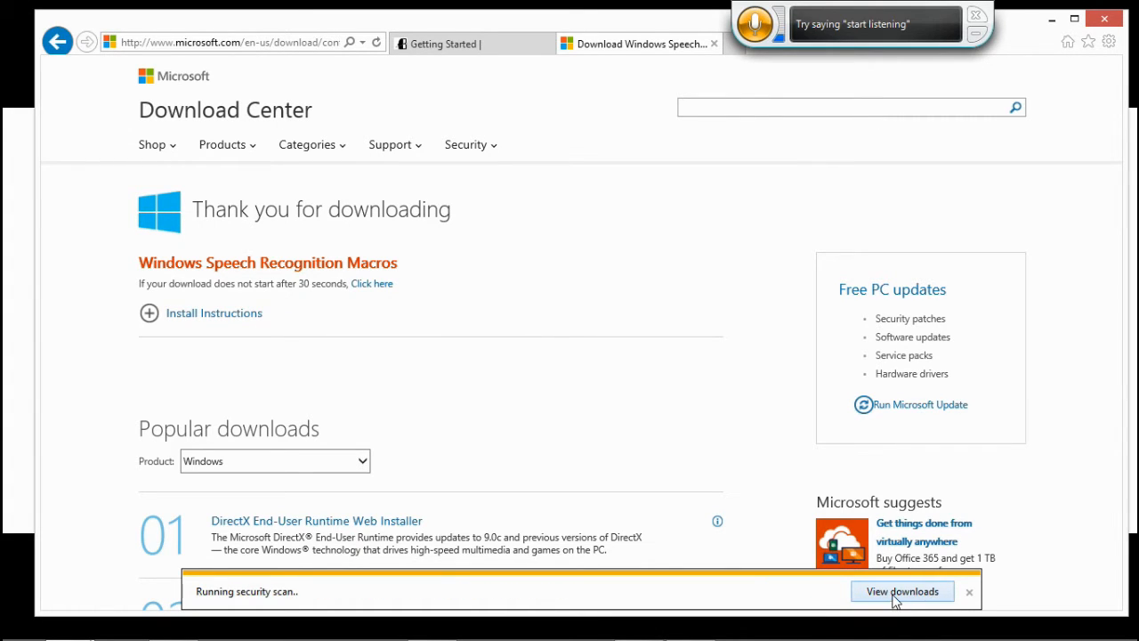
pyautogui.click(896, 598)
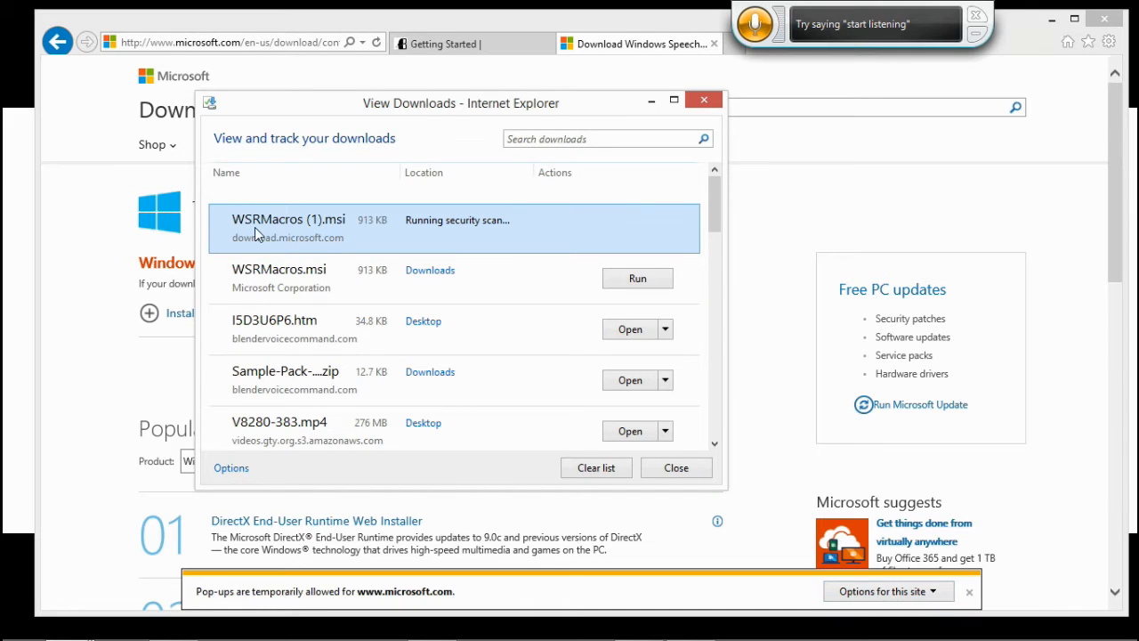
# - Run the downloaded WSRMacros.msi installer, and search the computer for "macros" to launch Windows Speech Recognition Macros
pyautogui.click(296, 270)
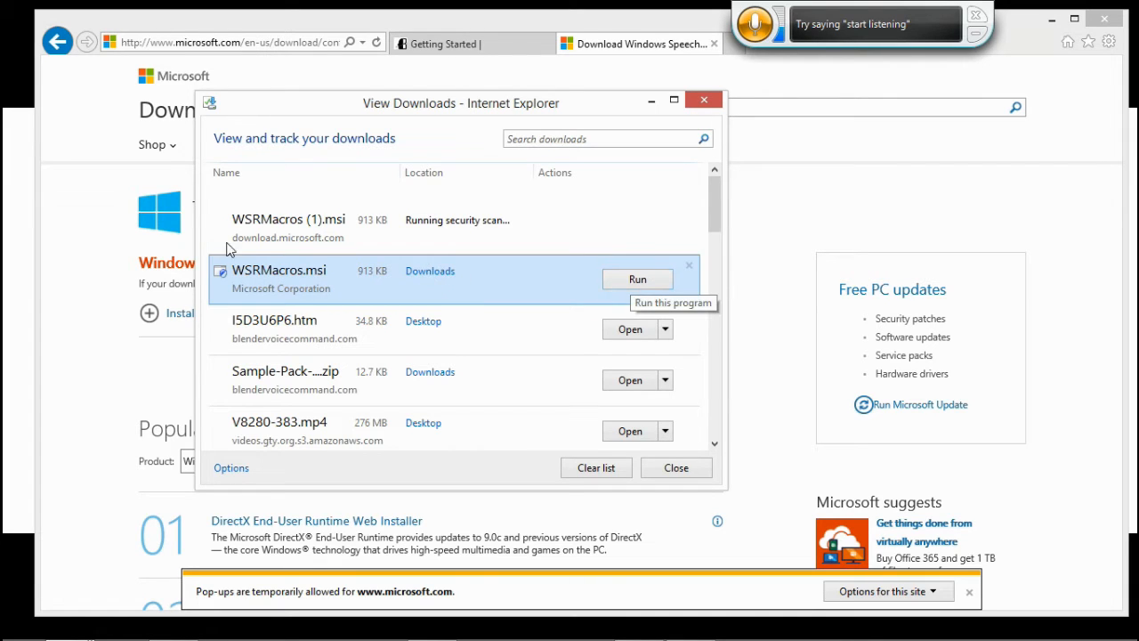
pyautogui.click(637, 279)
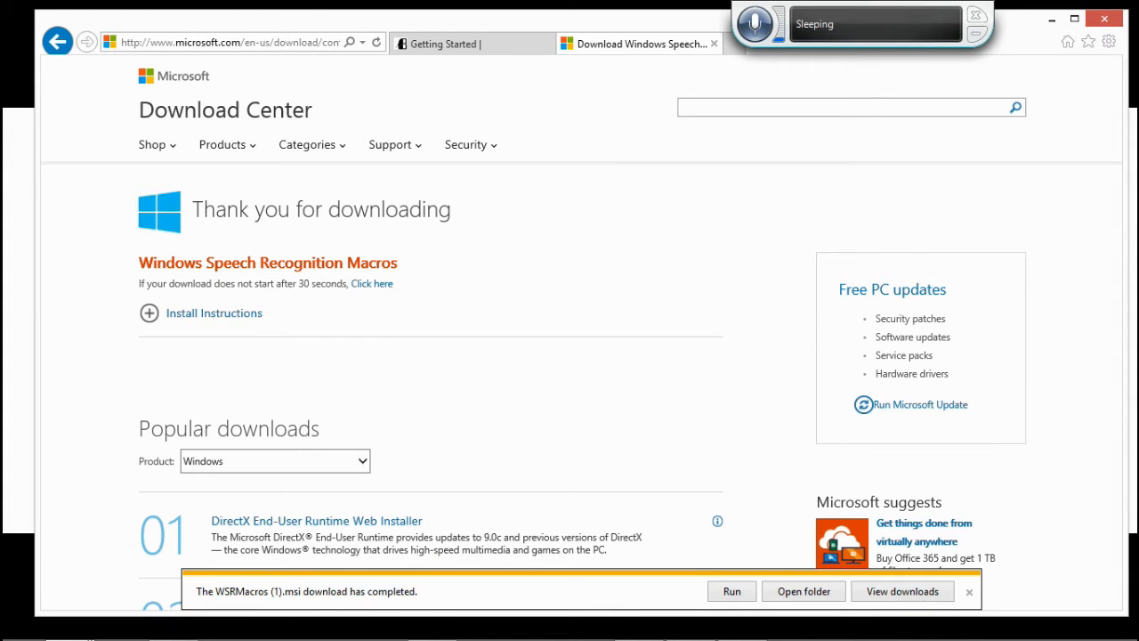
pyautogui.moveTo(1135, 7)
pyautogui.click(1108, 156)
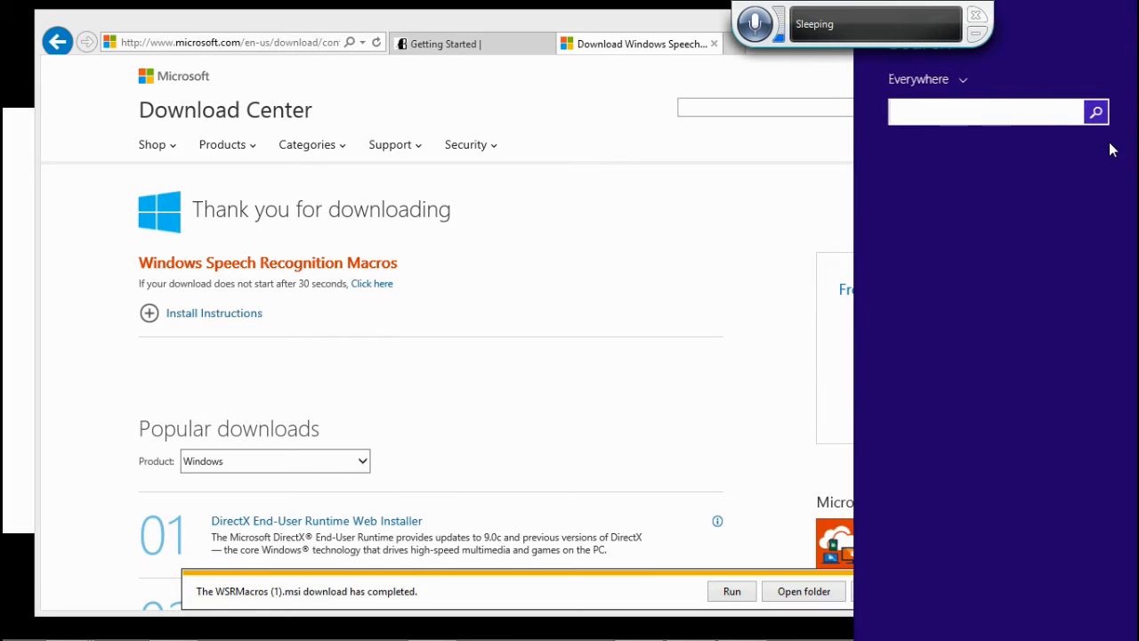
pyautogui.write('macros')
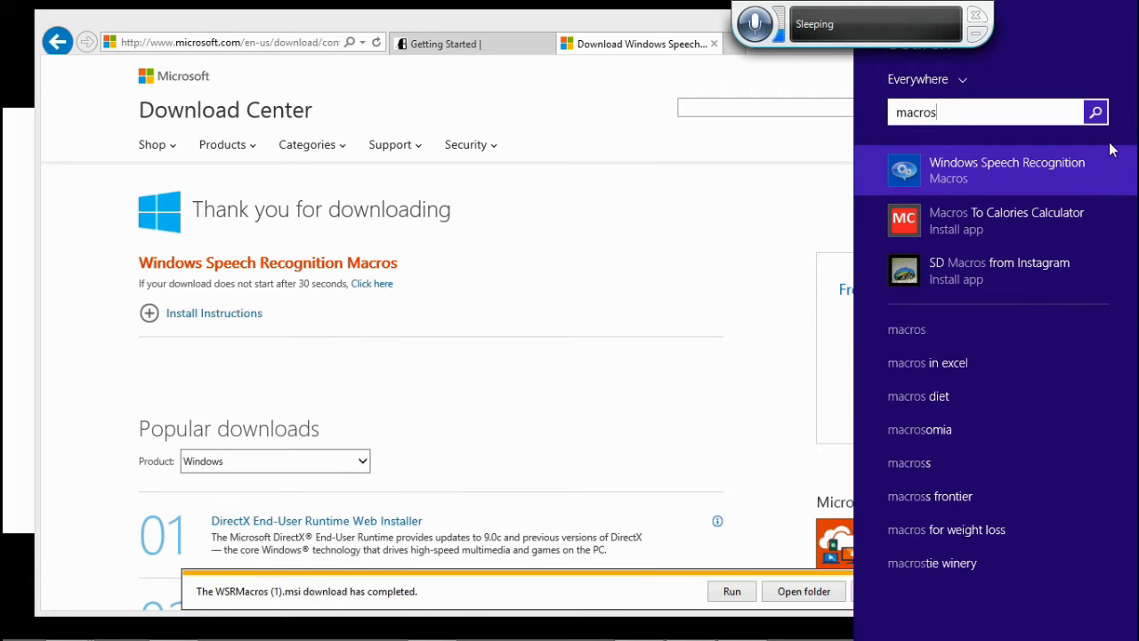
pyautogui.click(945, 170)
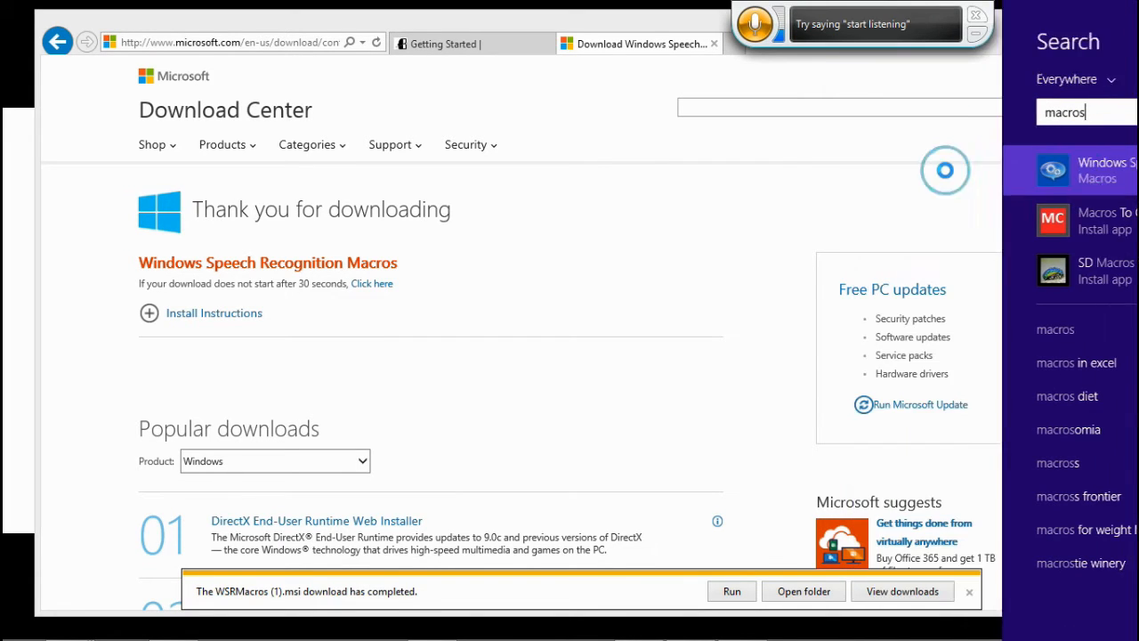
# - Create a signing certificate for Windows Speech Recognition Macros, allowing wsrmacros.exe to make changes and accepting the new RSA signature key
pyautogui.moveTo(992, 636)
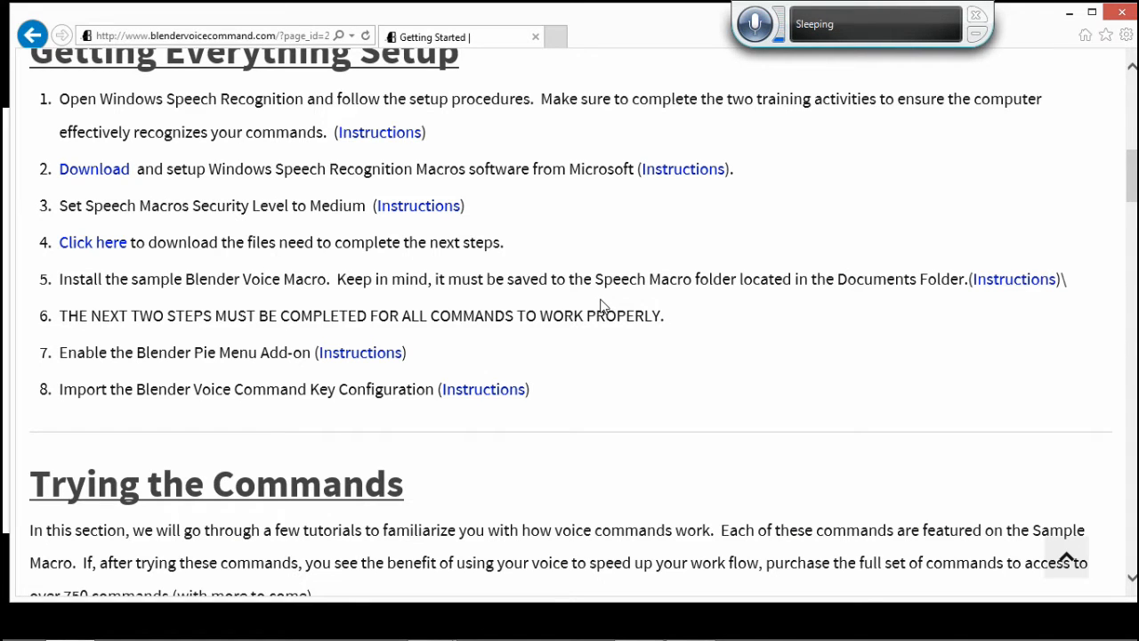
pyautogui.moveTo(881, 639)
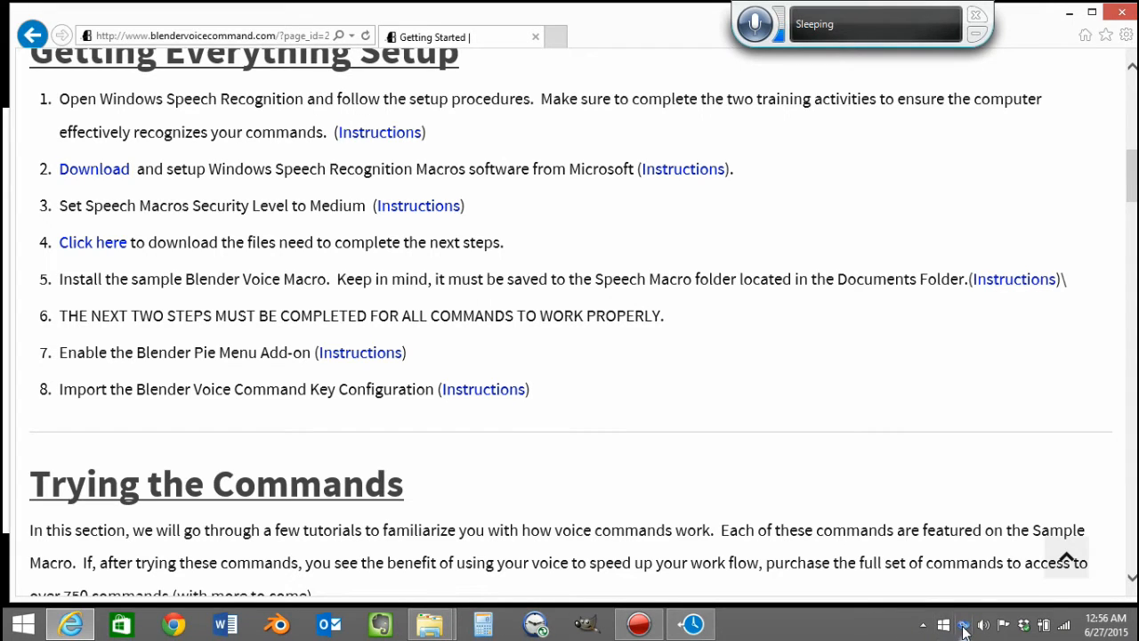
pyautogui.rightClick(965, 628)
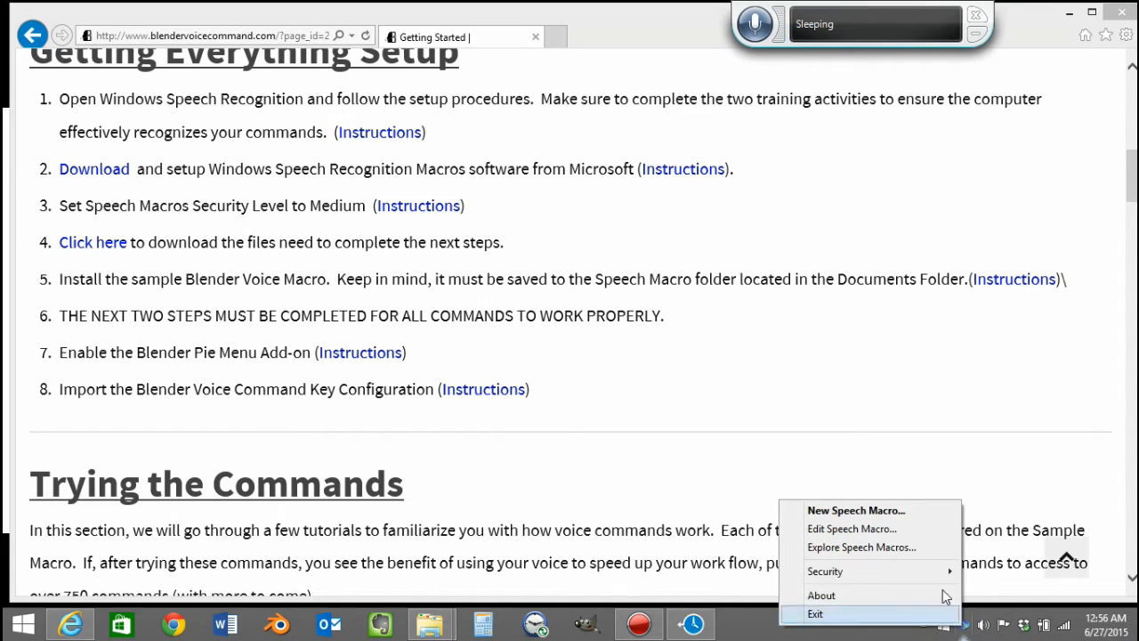
pyautogui.moveTo(922, 572)
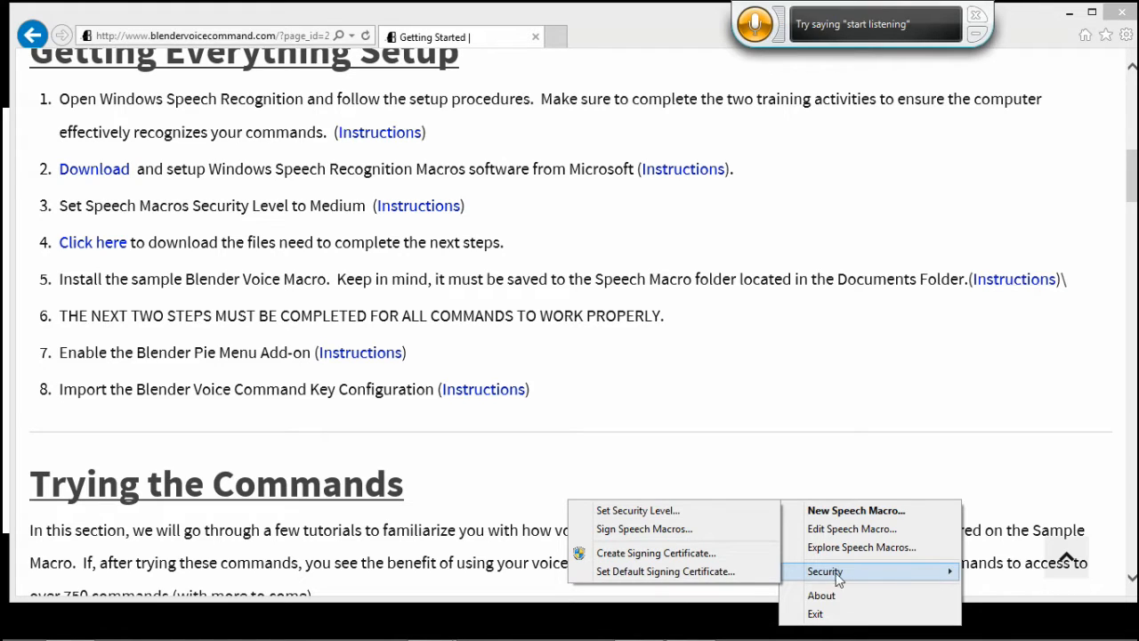
pyautogui.click(697, 552)
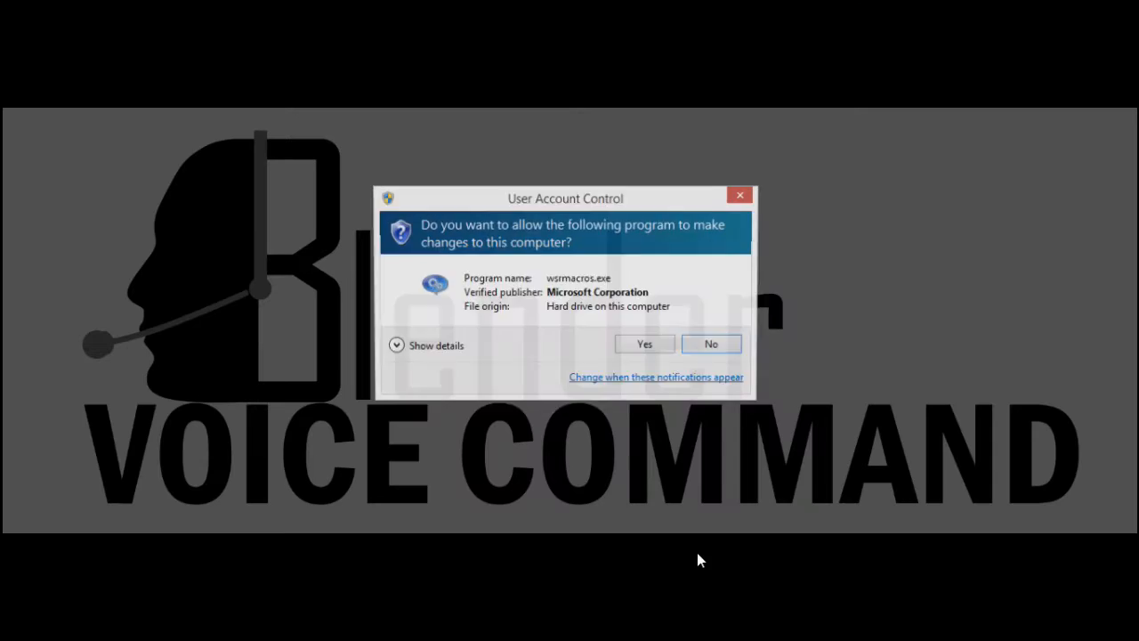
pyautogui.click(647, 345)
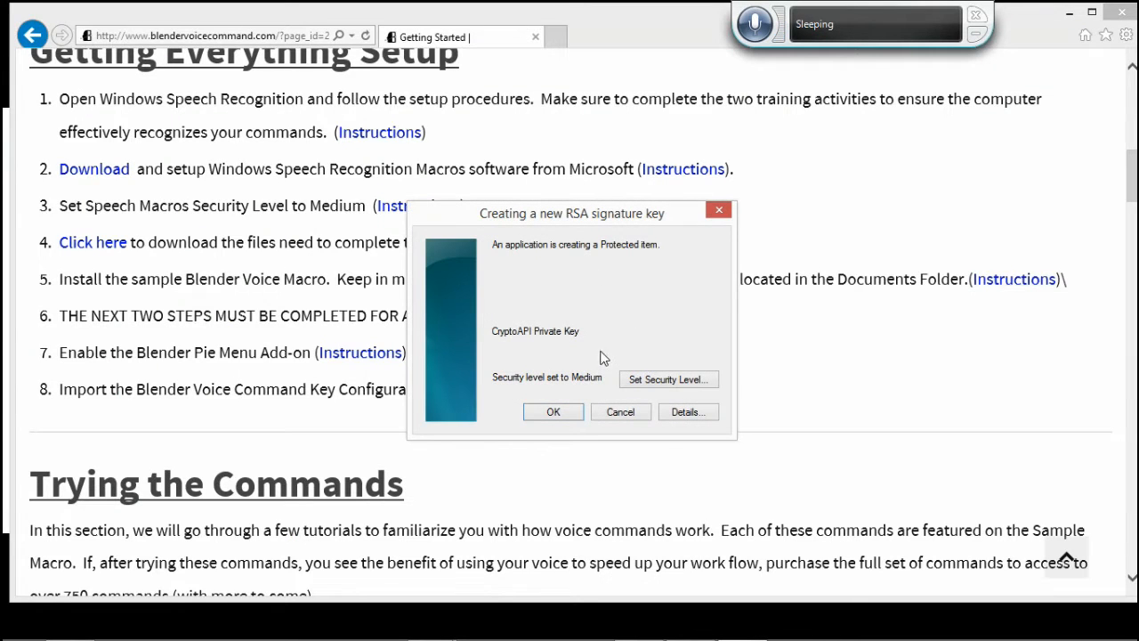
pyautogui.click(547, 415)
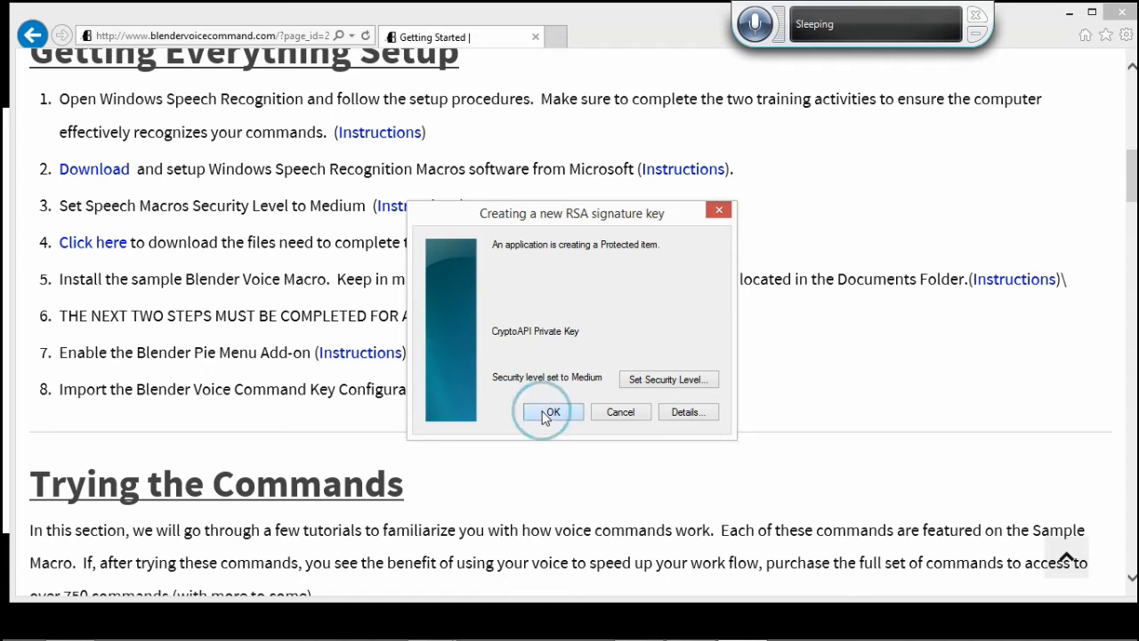
pyautogui.click(685, 388)
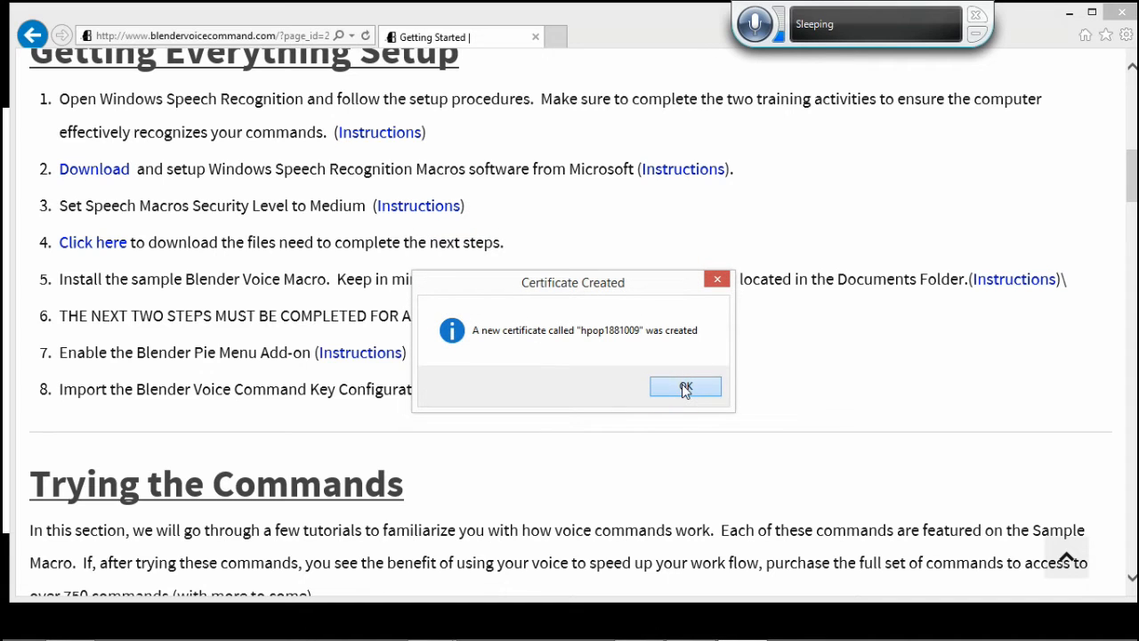
# - Set the Speech Macros security level to Medium
pyautogui.moveTo(856, 634)
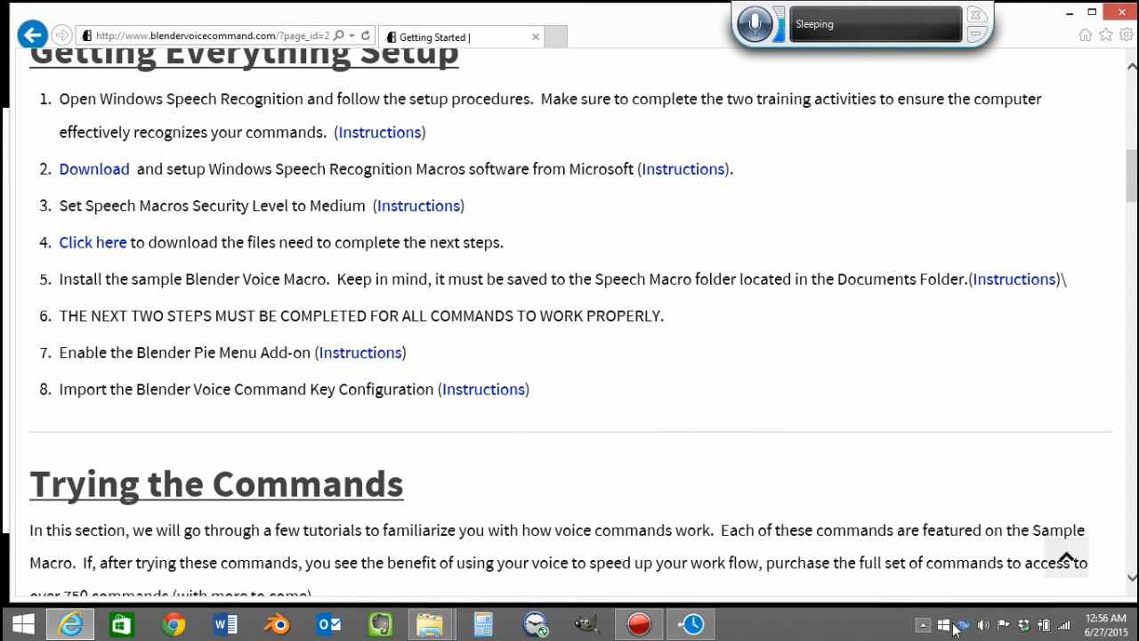
pyautogui.rightClick(965, 628)
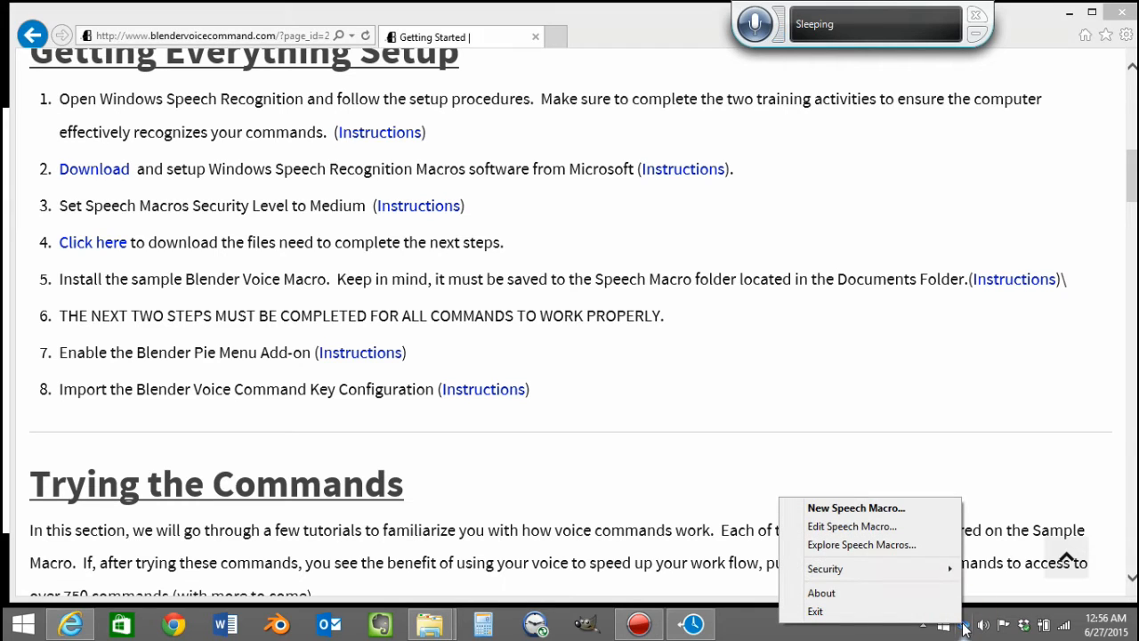
pyautogui.moveTo(920, 568)
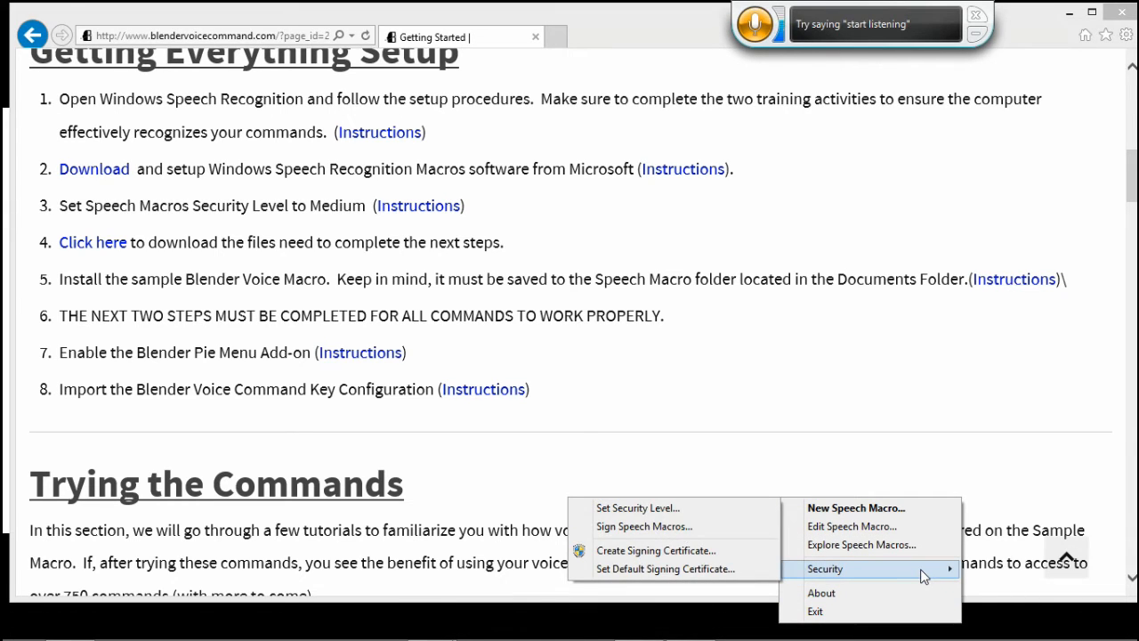
pyautogui.click(666, 511)
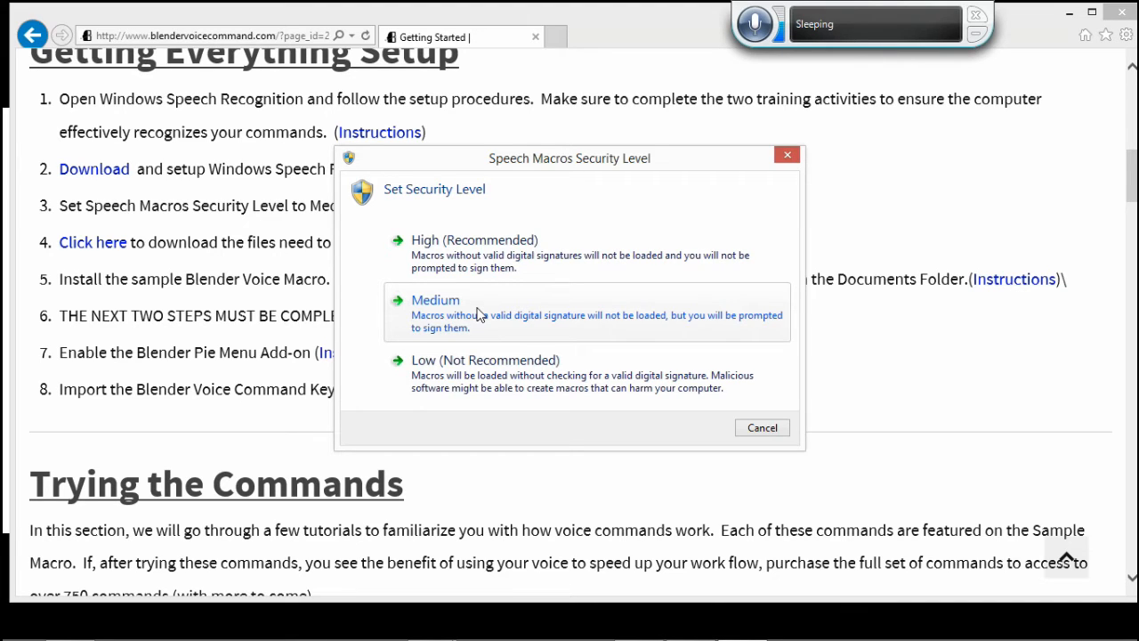
pyautogui.click(479, 312)
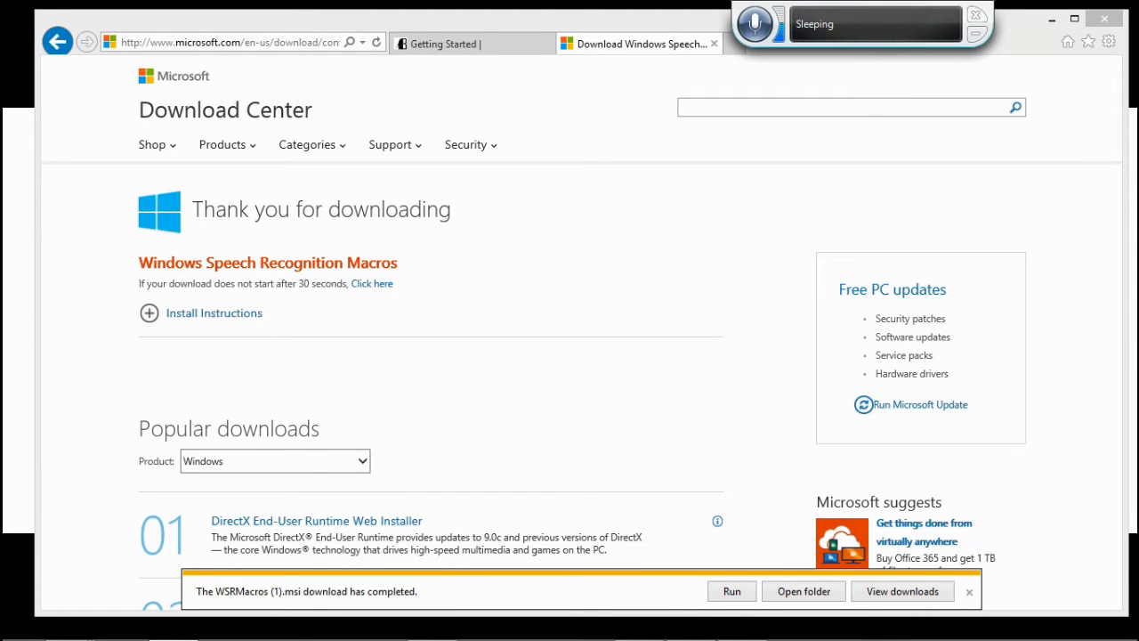
# - Return to the Getting Started page and save Sample-Pack-Files.zip from the fourth item of the setup list
pyautogui.click(471, 46)
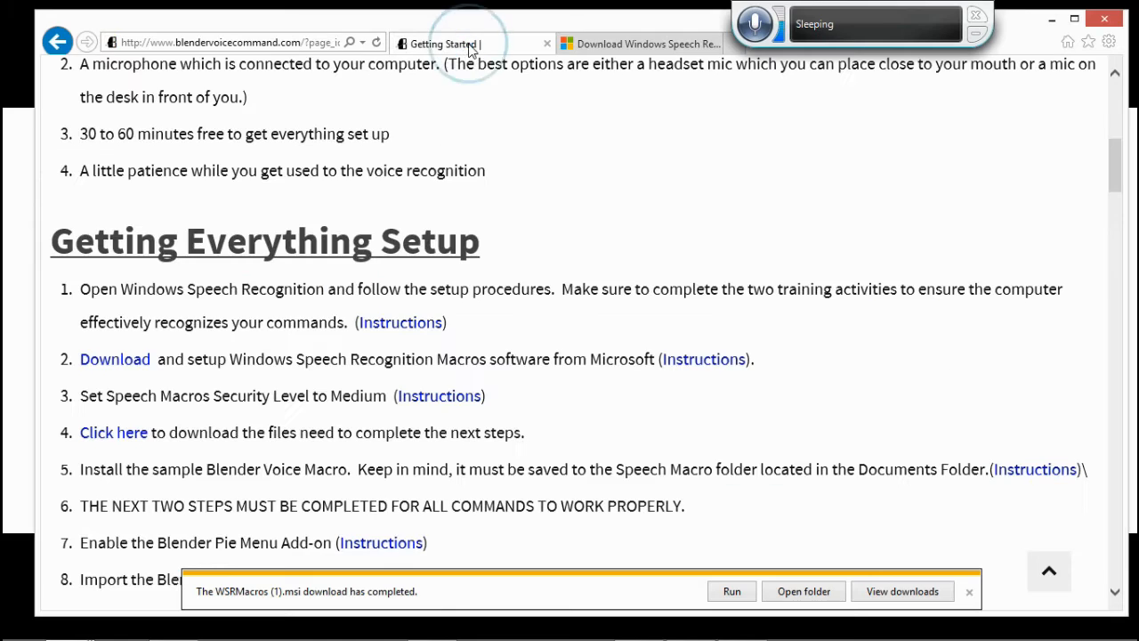
pyautogui.scroll(-3, 298, 251)
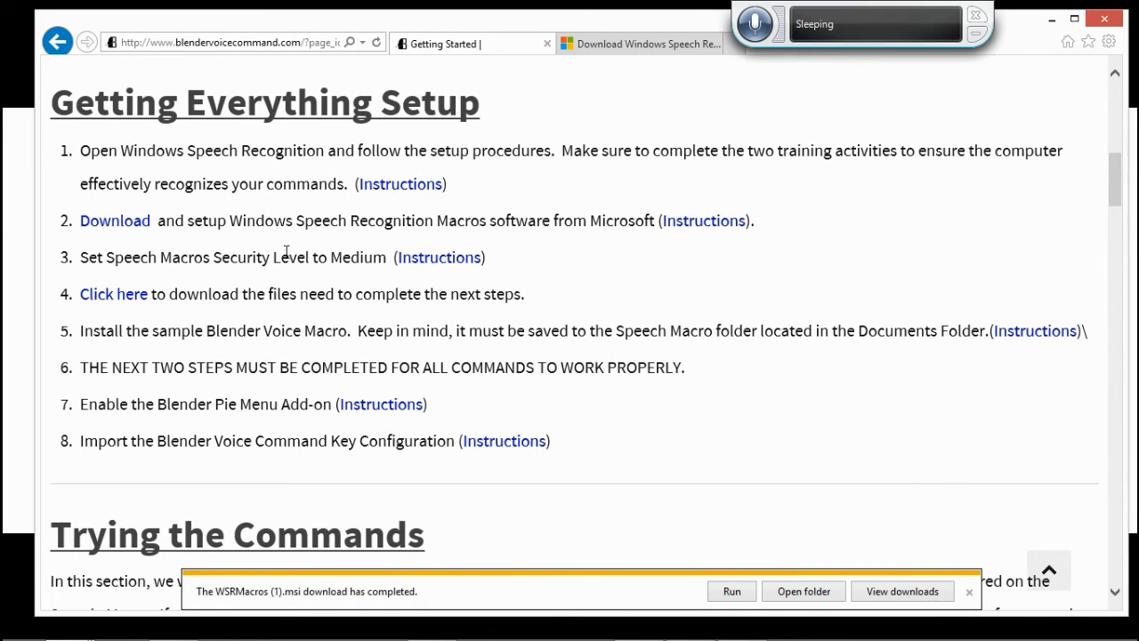
pyautogui.click(109, 300)
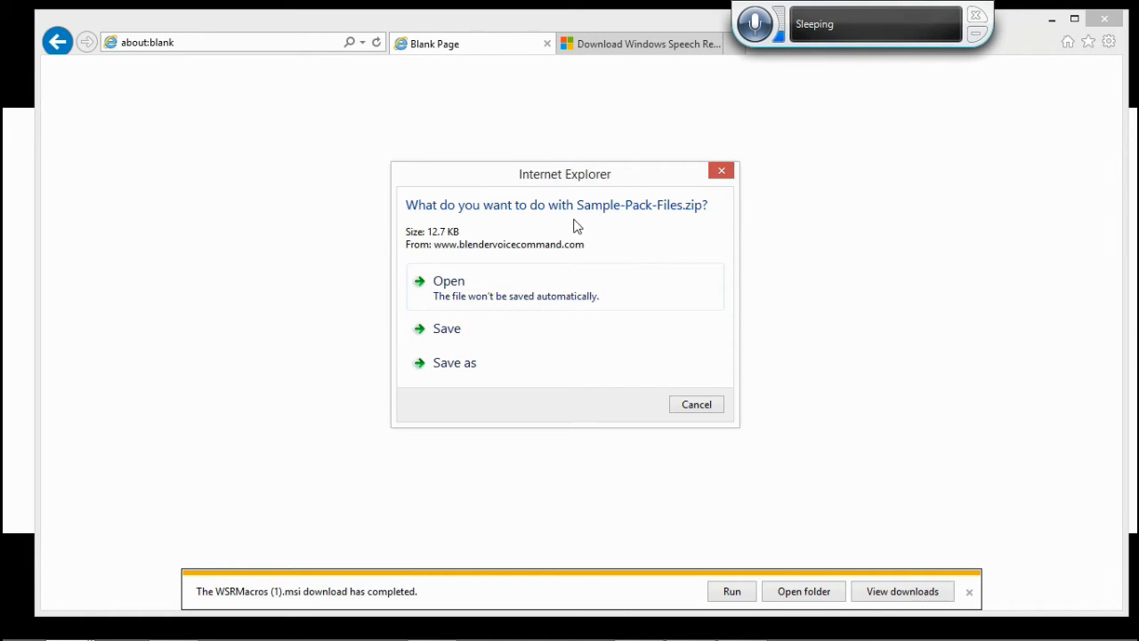
pyautogui.click(452, 334)
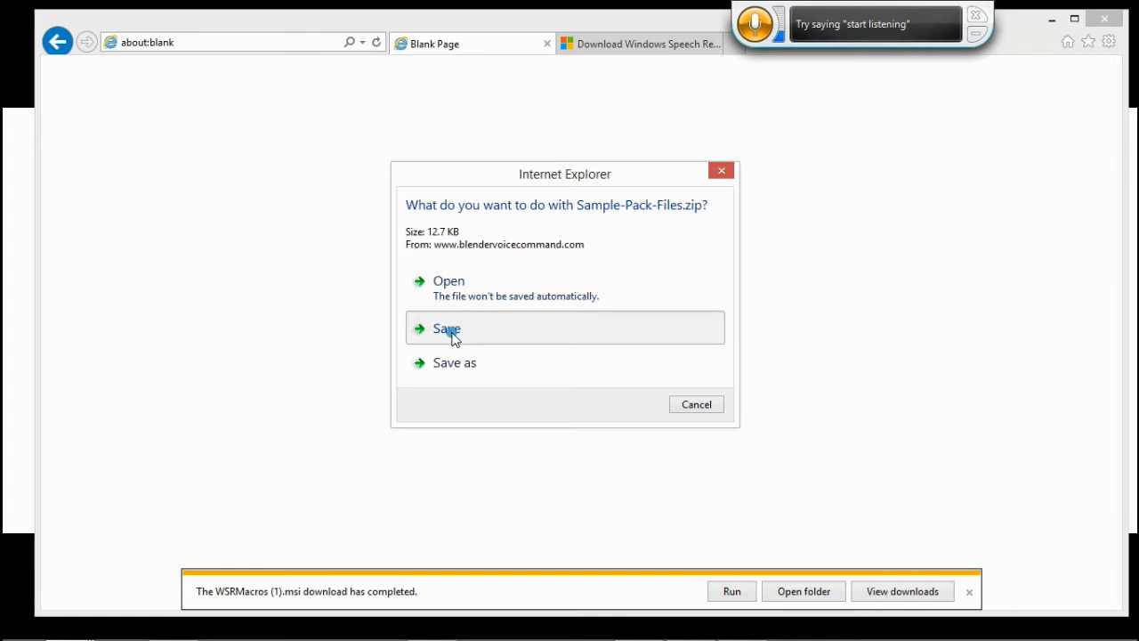
# - Show the download folder, go into the Sample Pack Files folder inside the Sample-Pack-Files archive, and look over its files
pyautogui.click(816, 594)
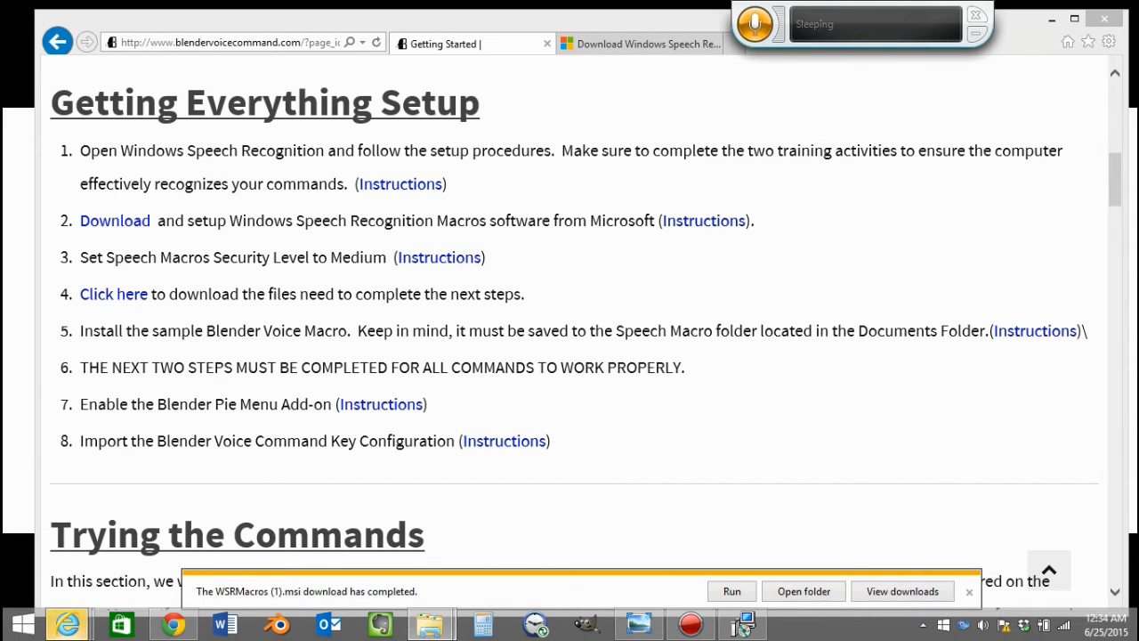
pyautogui.moveTo(730, 107); pyautogui.dragTo(391, 109)
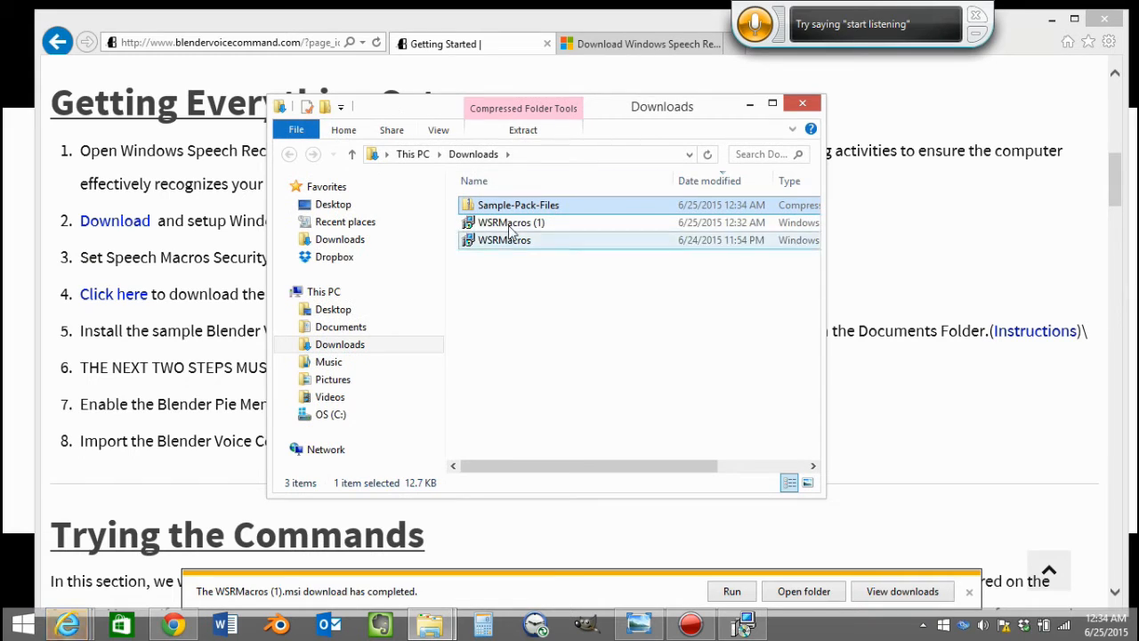
pyautogui.doubleClick(501, 207)
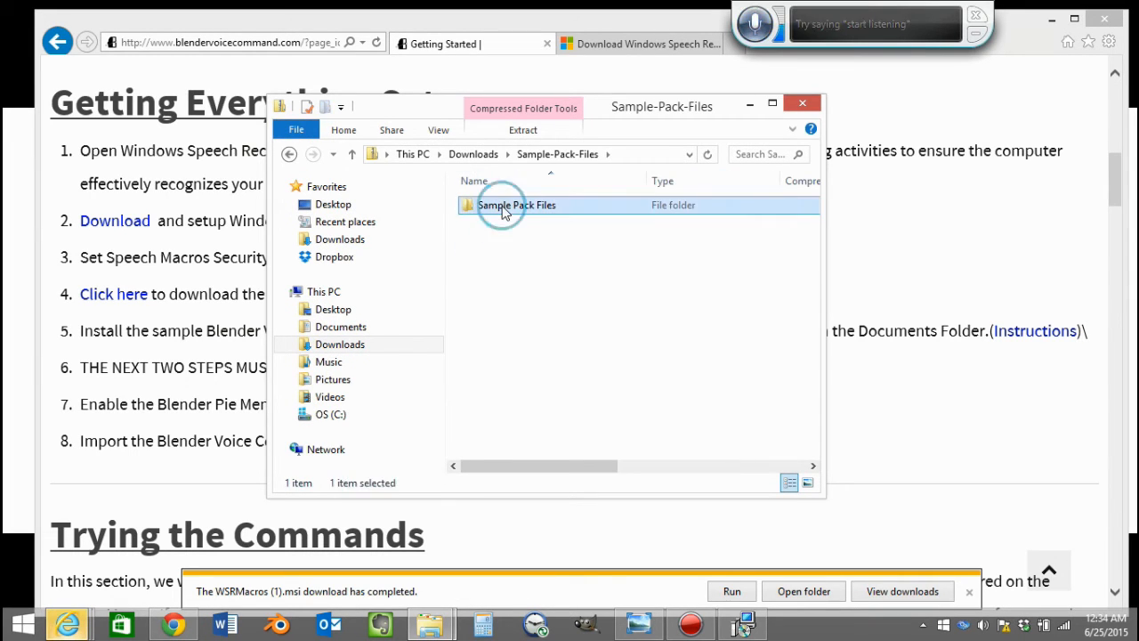
pyautogui.doubleClick(503, 208)
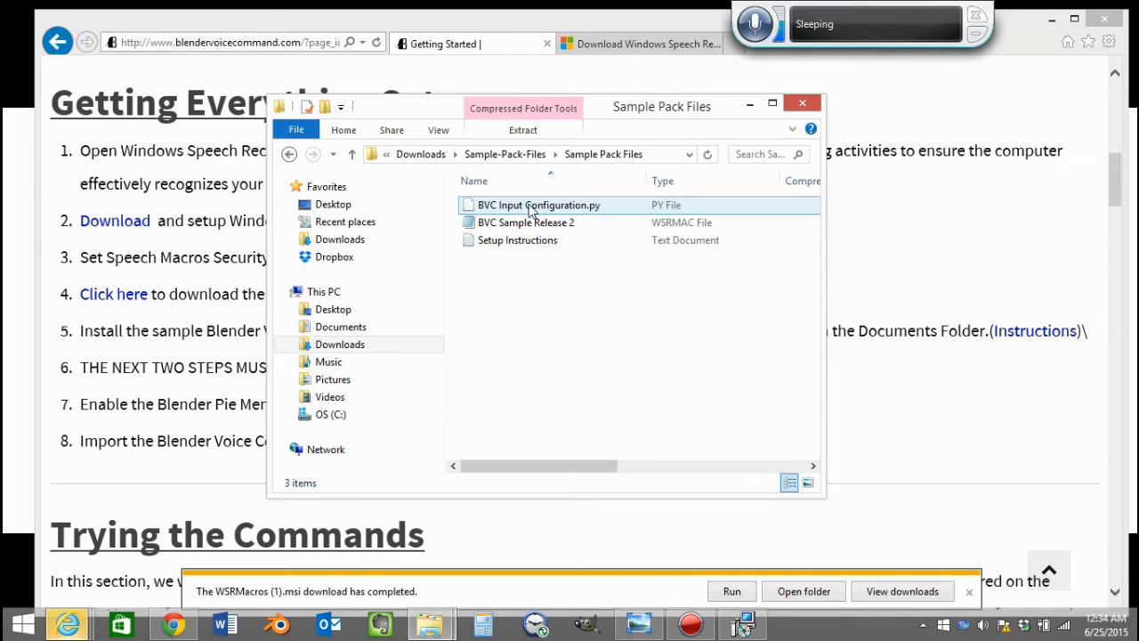
pyautogui.click(505, 224)
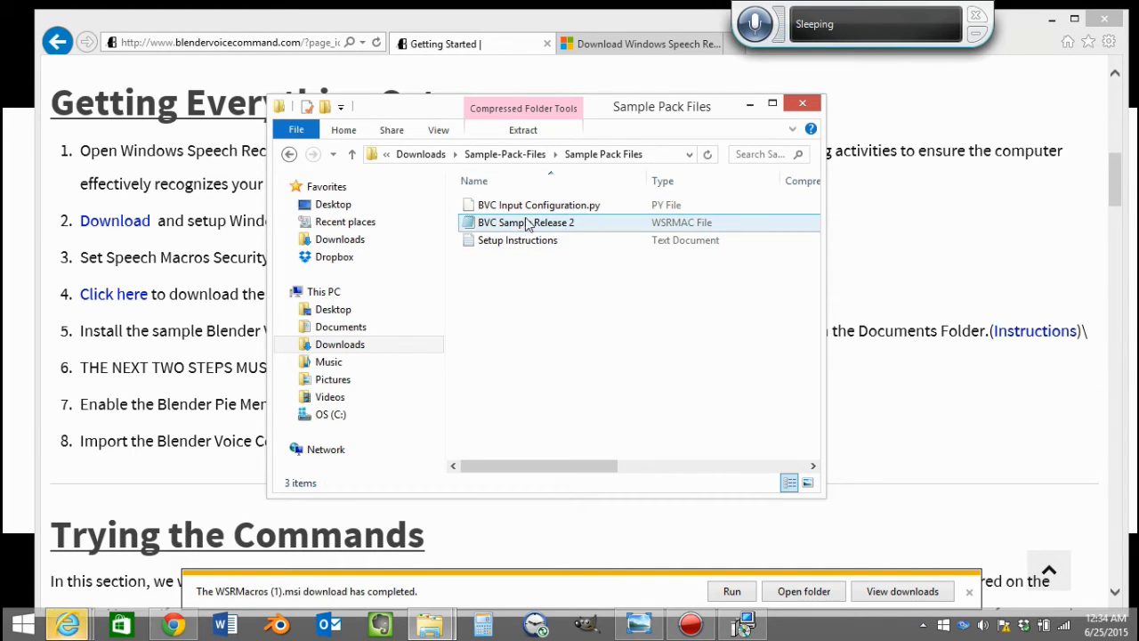
pyautogui.click(509, 241)
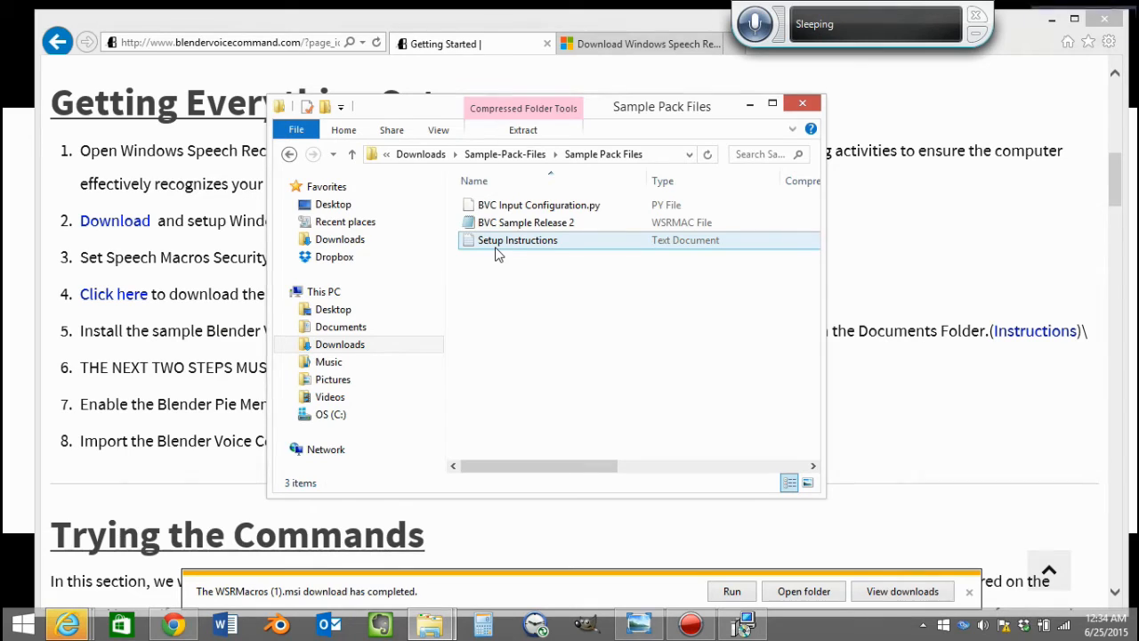
# - Copy the BVC Sample Release 2 macro file from the sample pack into the Speech Macros folder in Documents
pyautogui.click(485, 230)
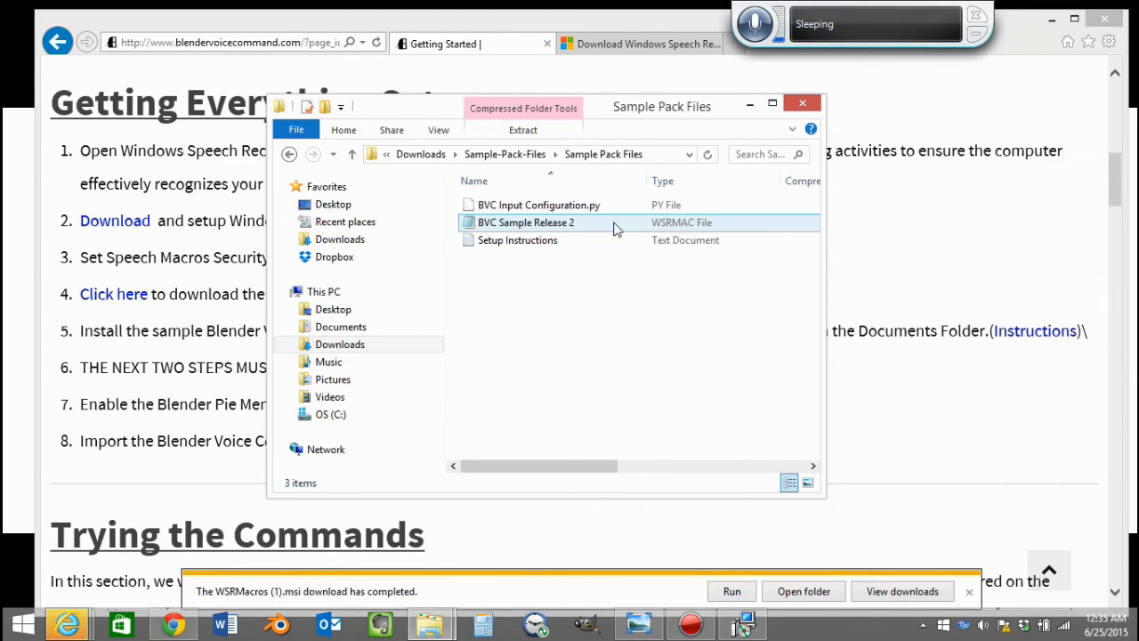
pyautogui.rightClick(542, 228)
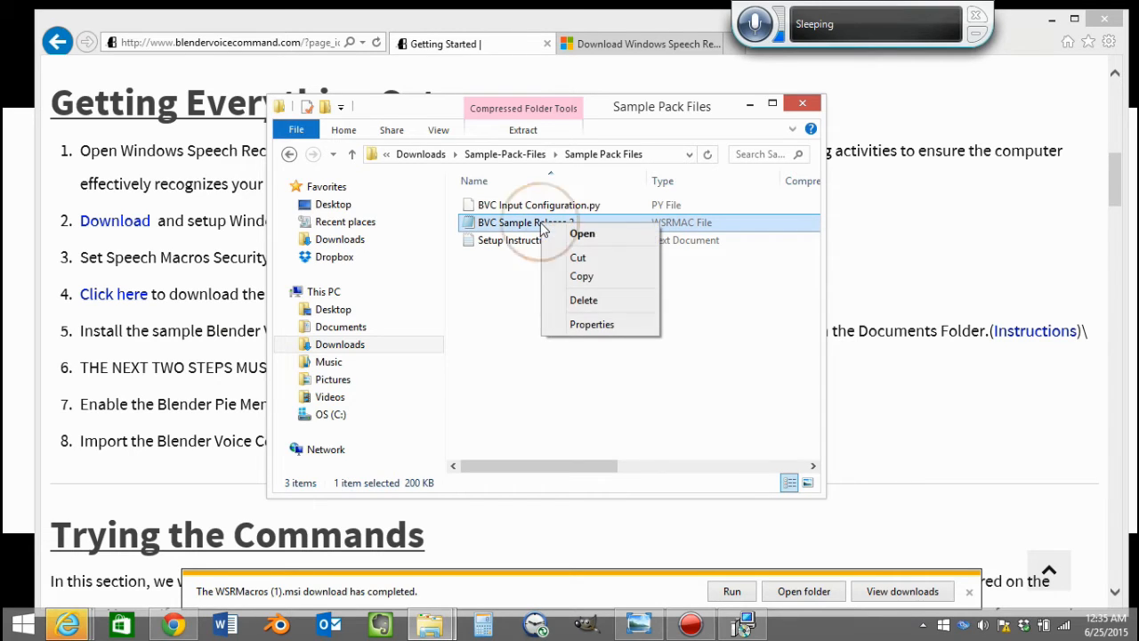
pyautogui.click(585, 277)
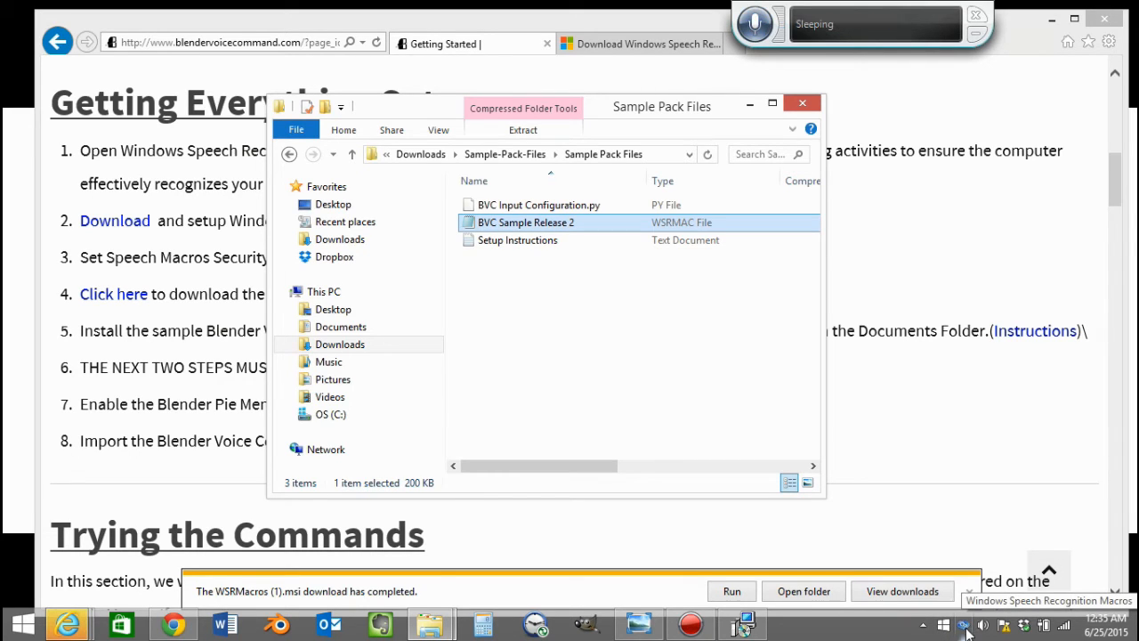
pyautogui.rightClick(963, 629)
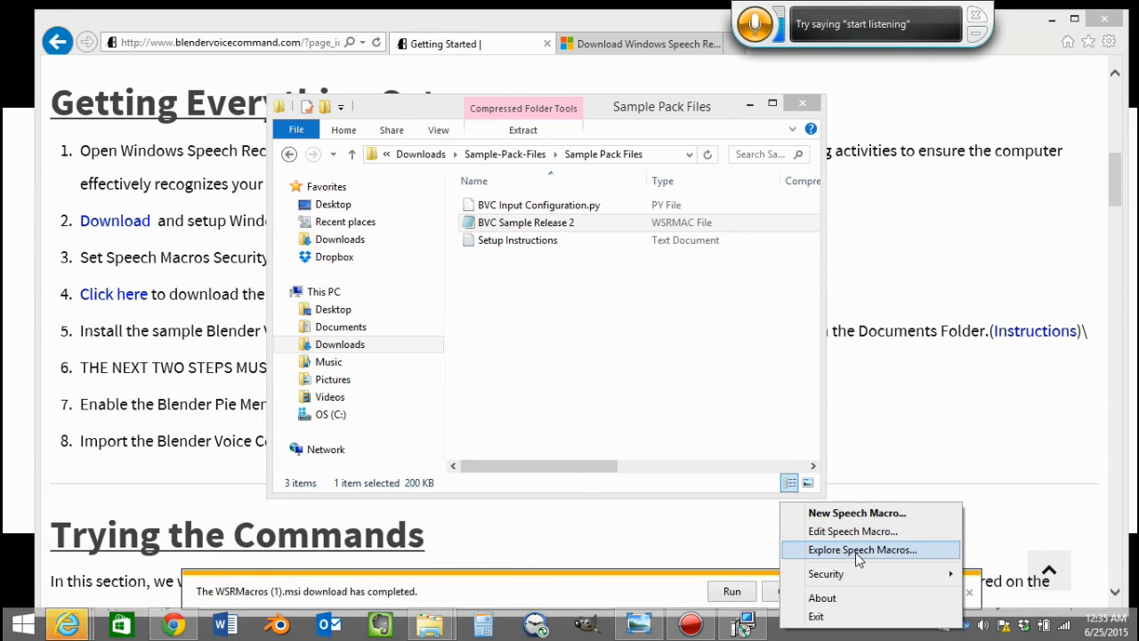
pyautogui.click(859, 551)
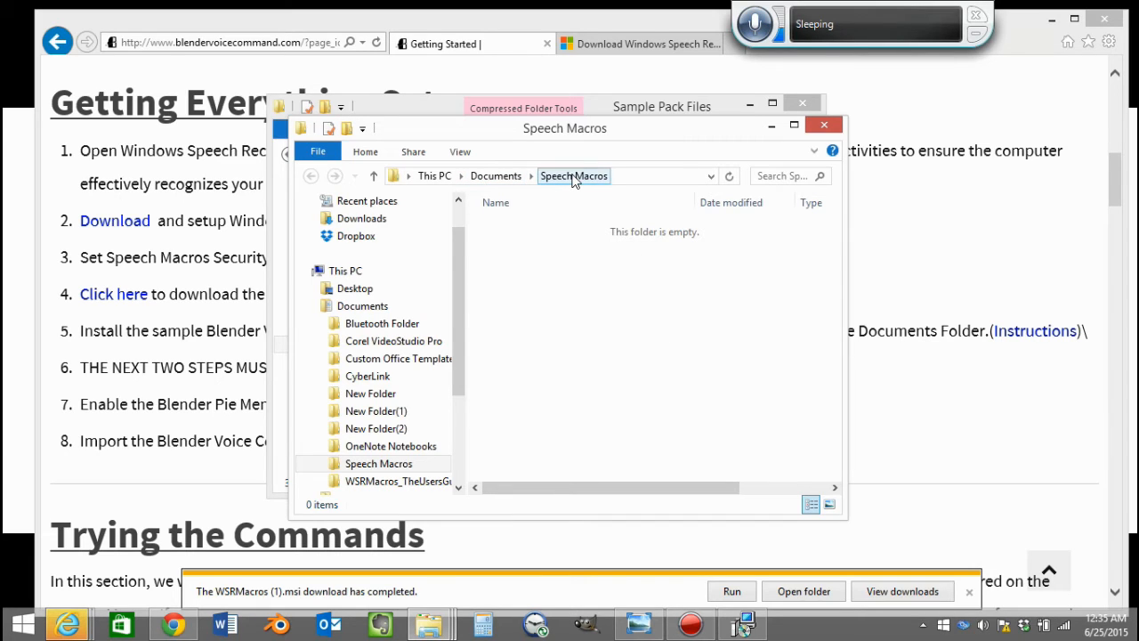
pyautogui.rightClick(615, 291)
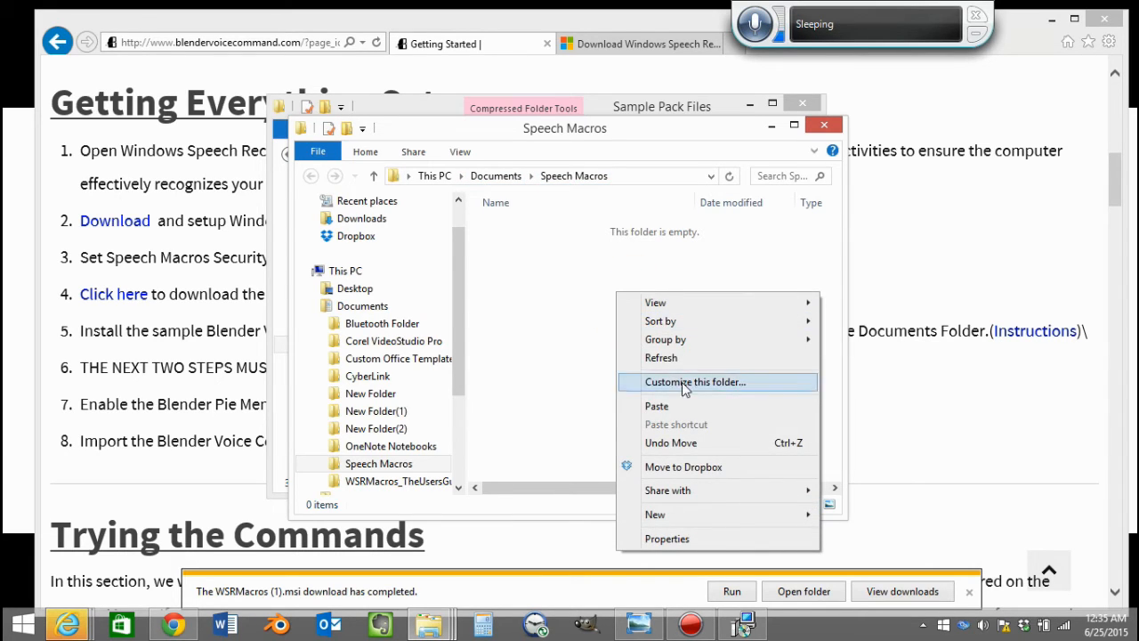
pyautogui.click(682, 406)
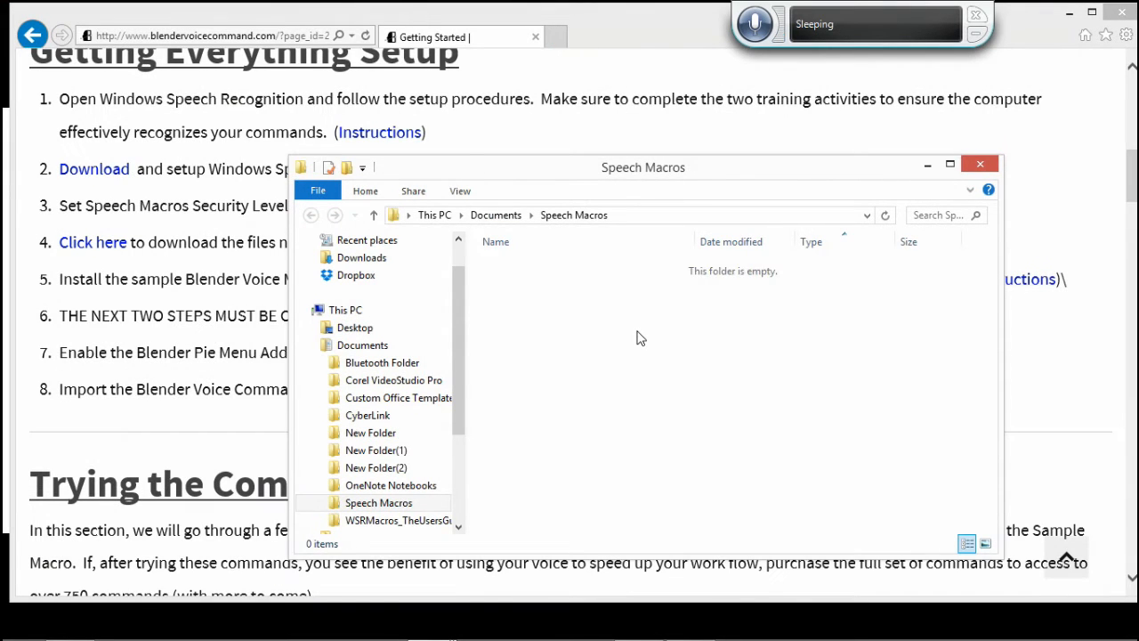
# - Paste the BVC Sample Release 2 macro into the Speech Macros folder and digitally sign it, granting access to the private signature key
pyautogui.hotkey('ctrl', 'v')
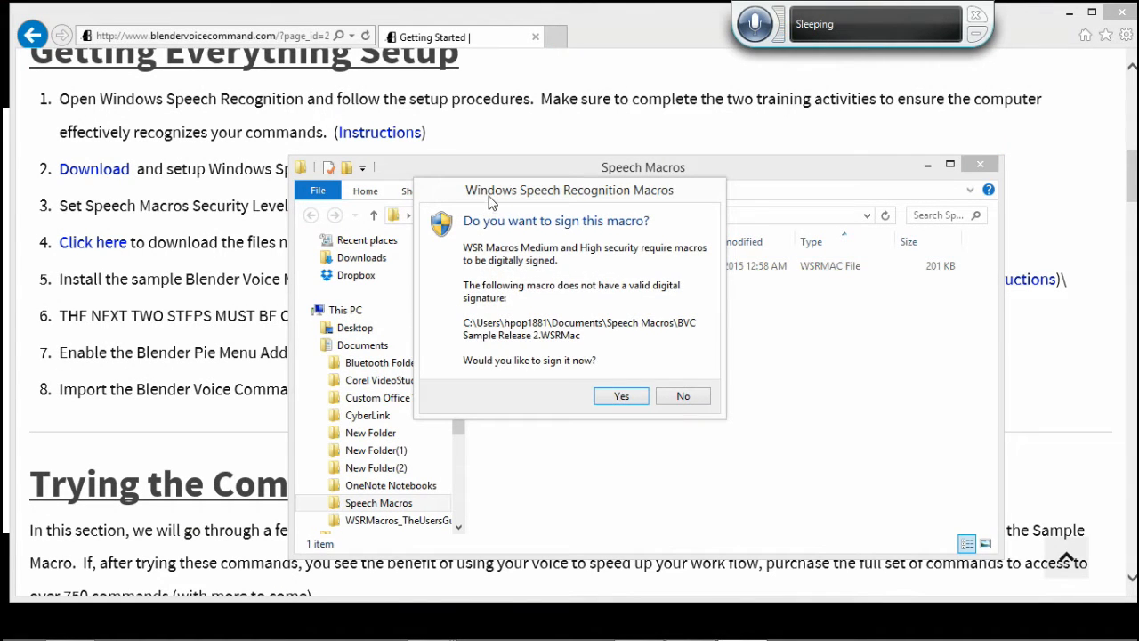
pyautogui.moveTo(495, 201); pyautogui.dragTo(547, 236)
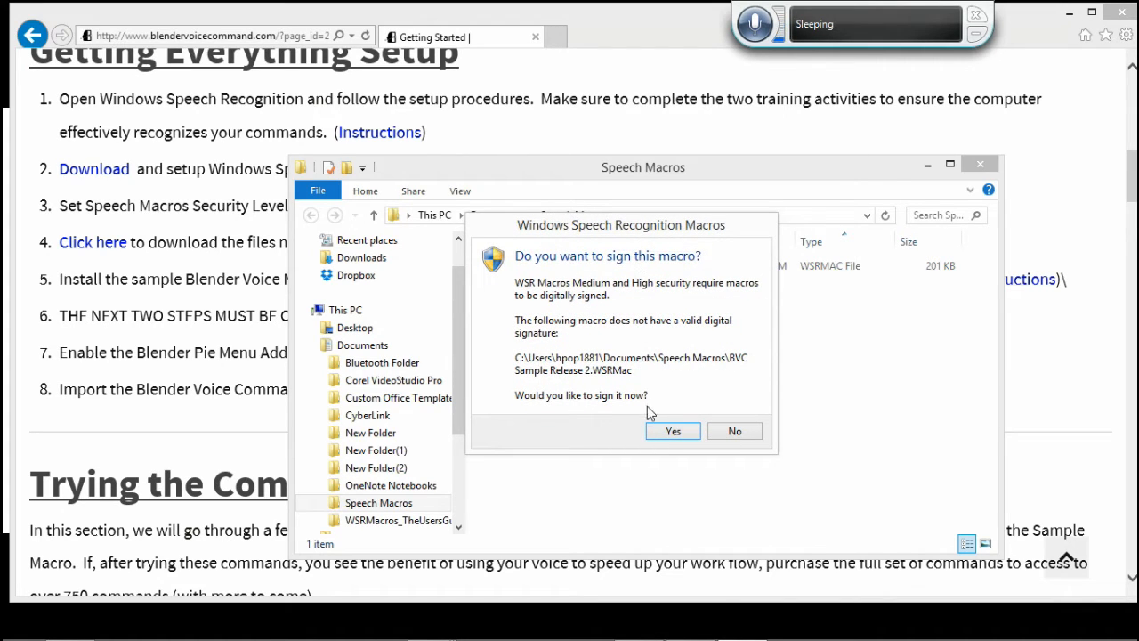
pyautogui.click(670, 432)
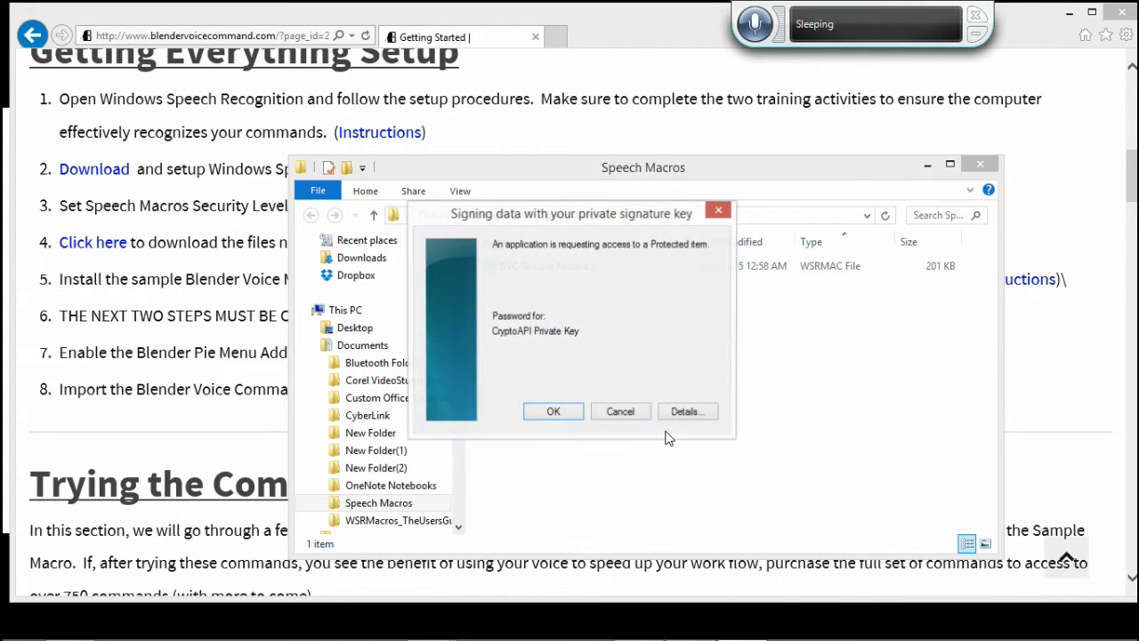
pyautogui.click(549, 412)
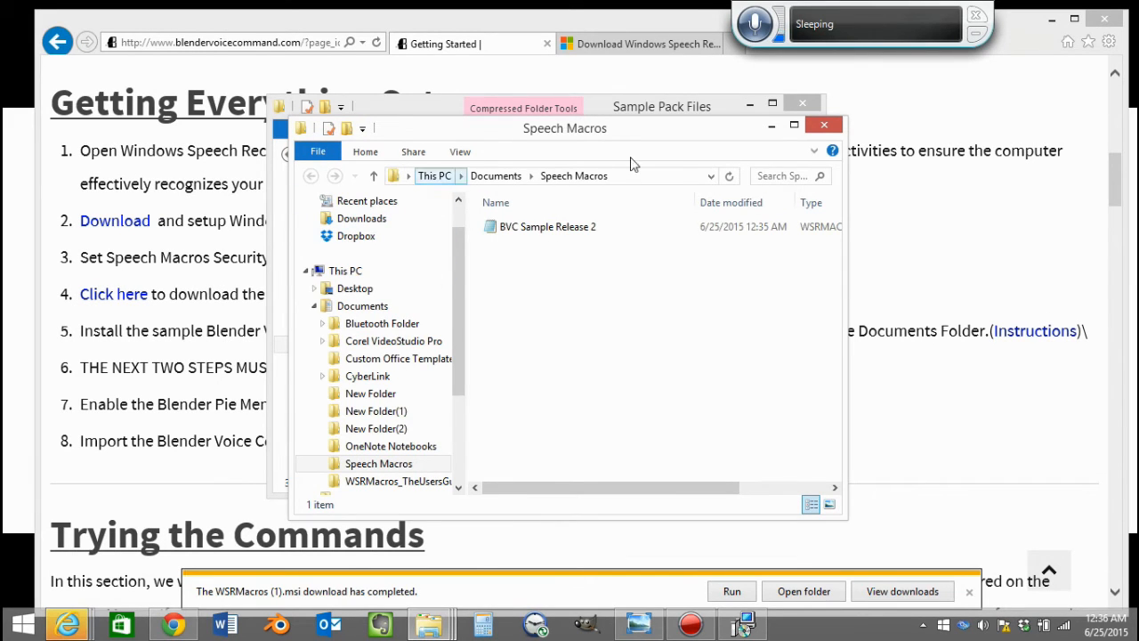
pyautogui.click(822, 129)
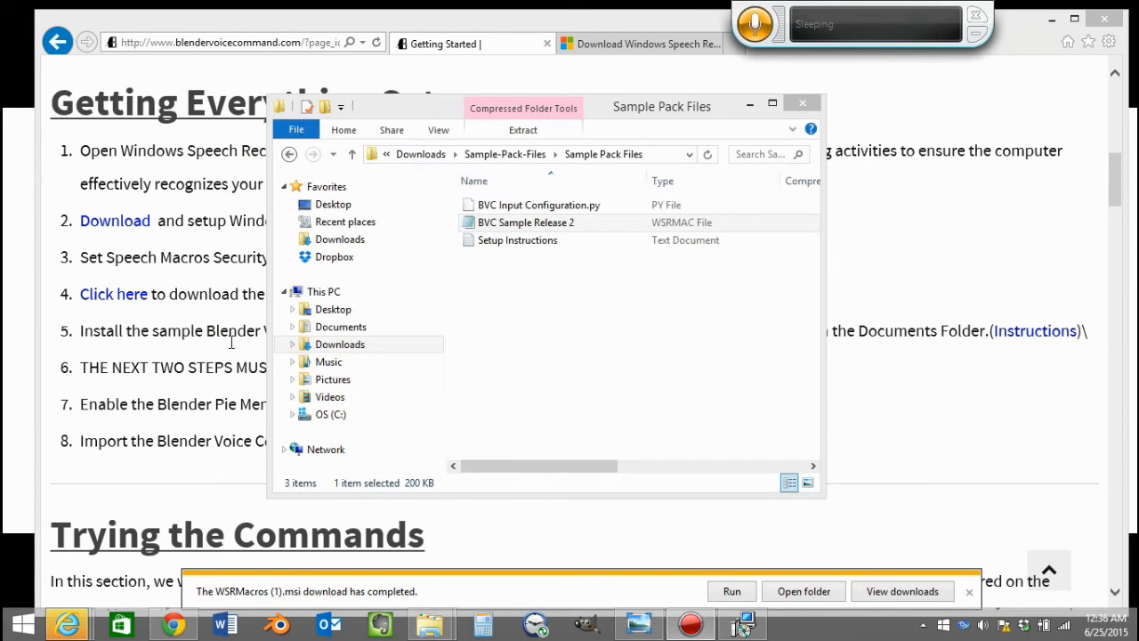
pyautogui.click(201, 386)
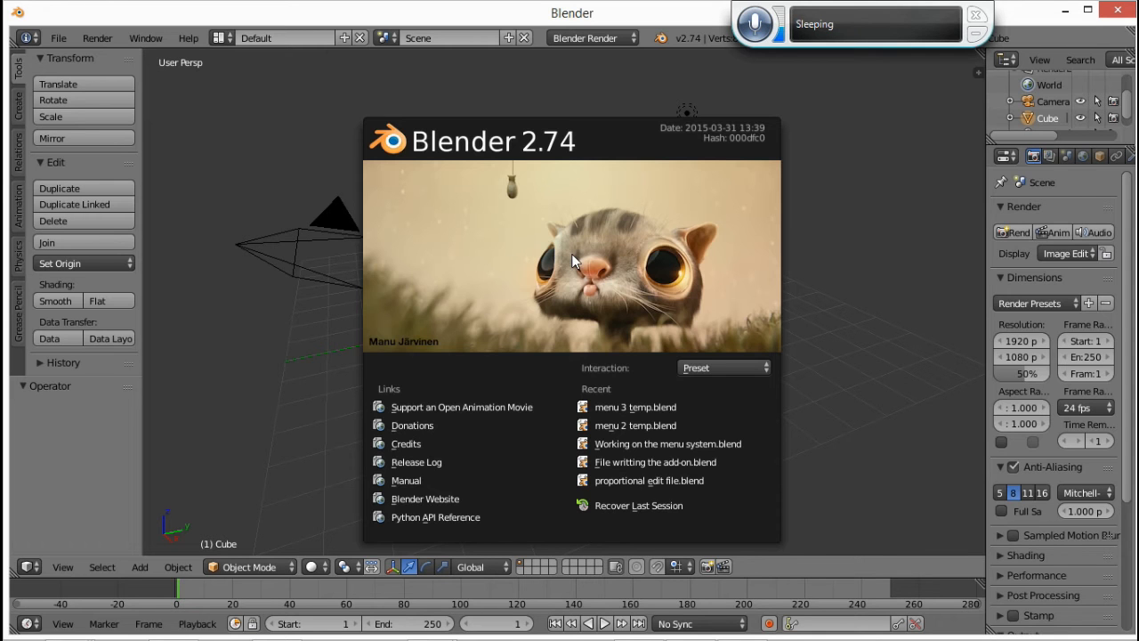
# - In Blender's user preferences, find the Pie Menus Official add-on by searching for "pie", enable it, and save the user settings
pyautogui.click(572, 259)
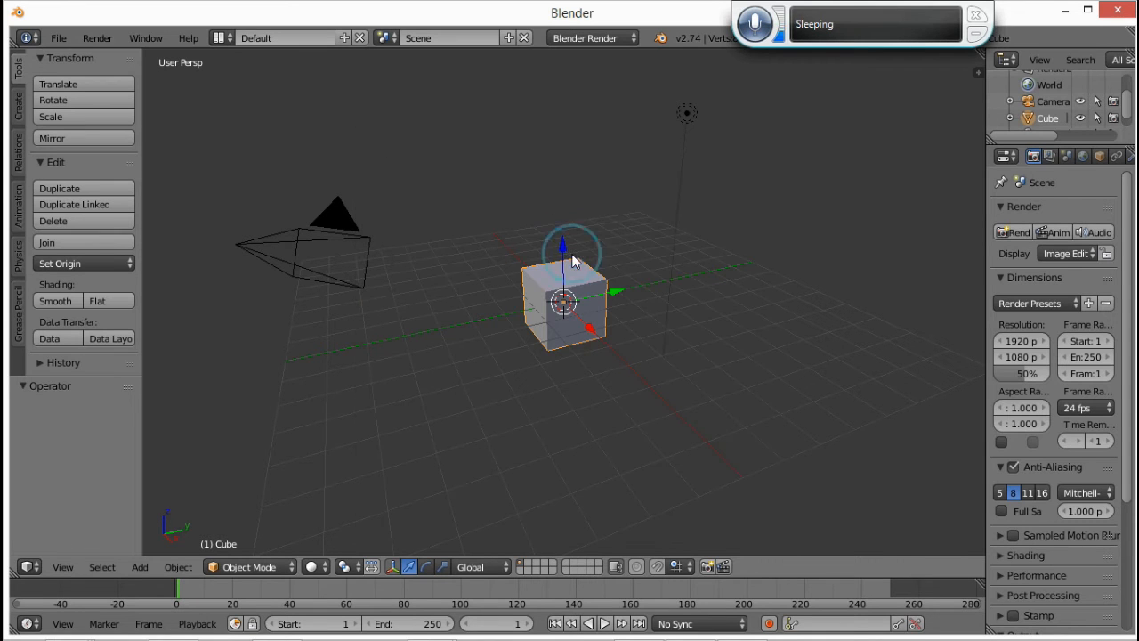
pyautogui.click(57, 37)
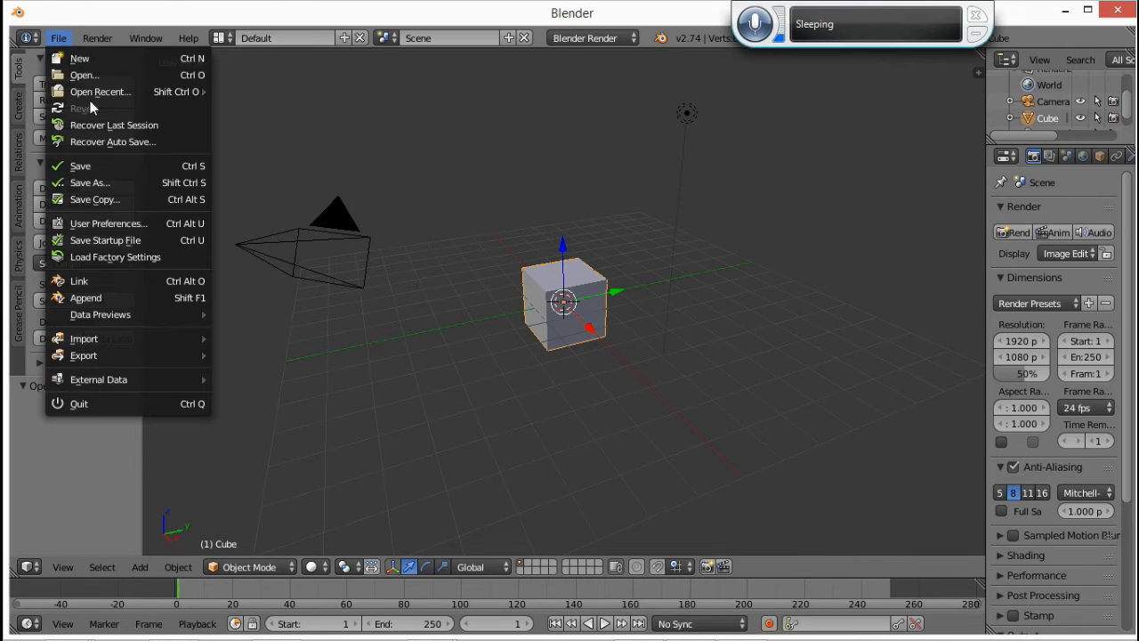
pyautogui.click(102, 224)
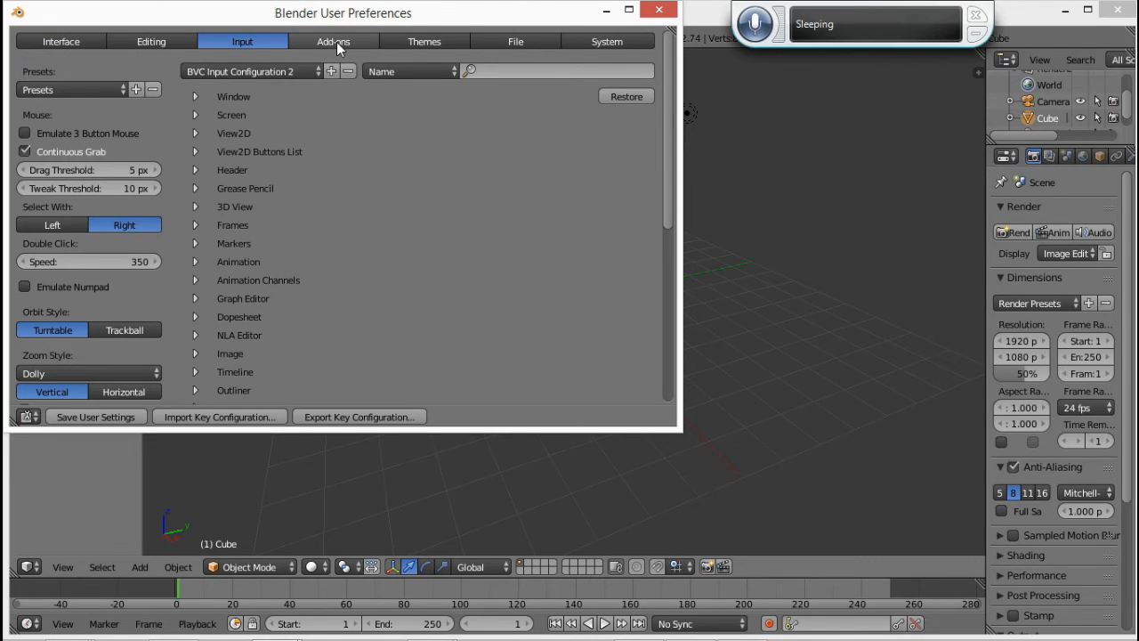
pyautogui.click(335, 40)
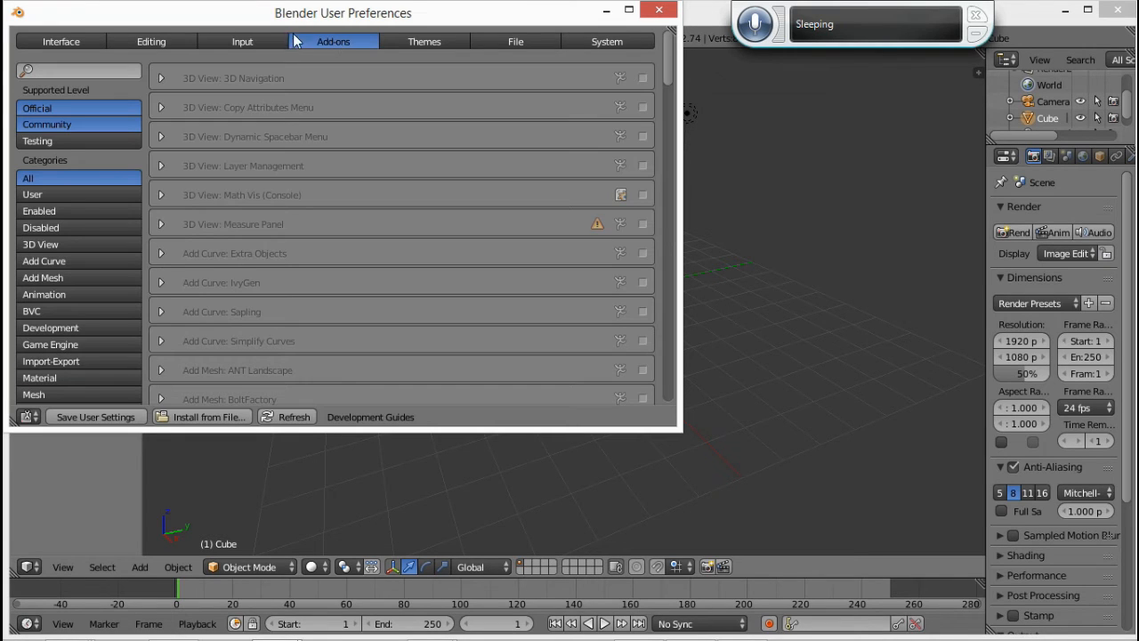
pyautogui.click(81, 72)
pyautogui.write('pie')
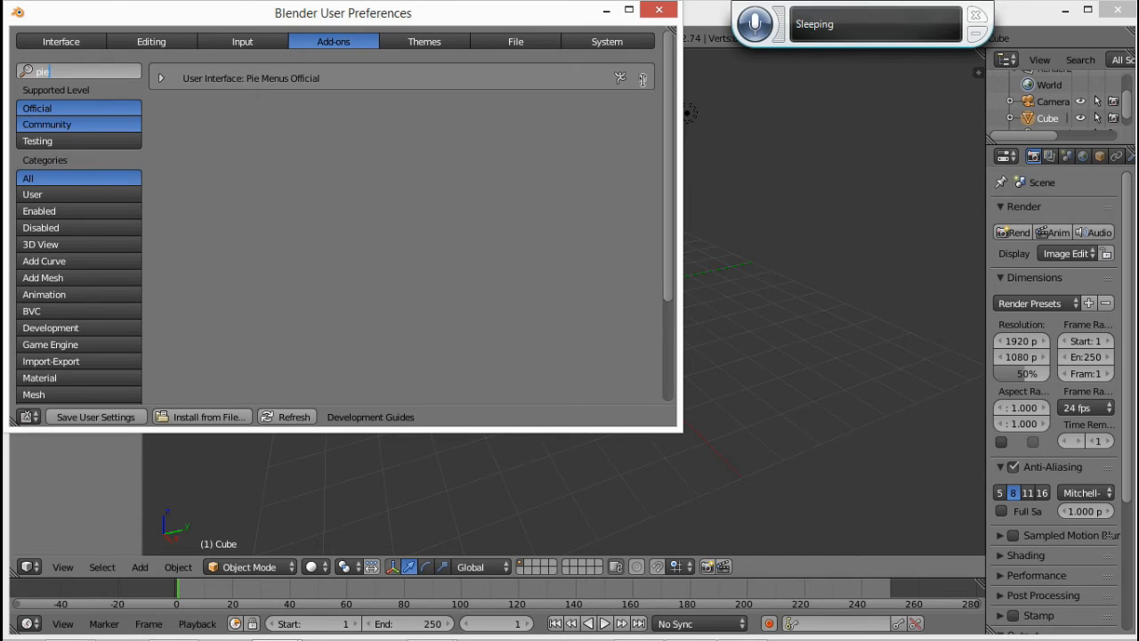
pyautogui.click(642, 78)
pyautogui.click(106, 418)
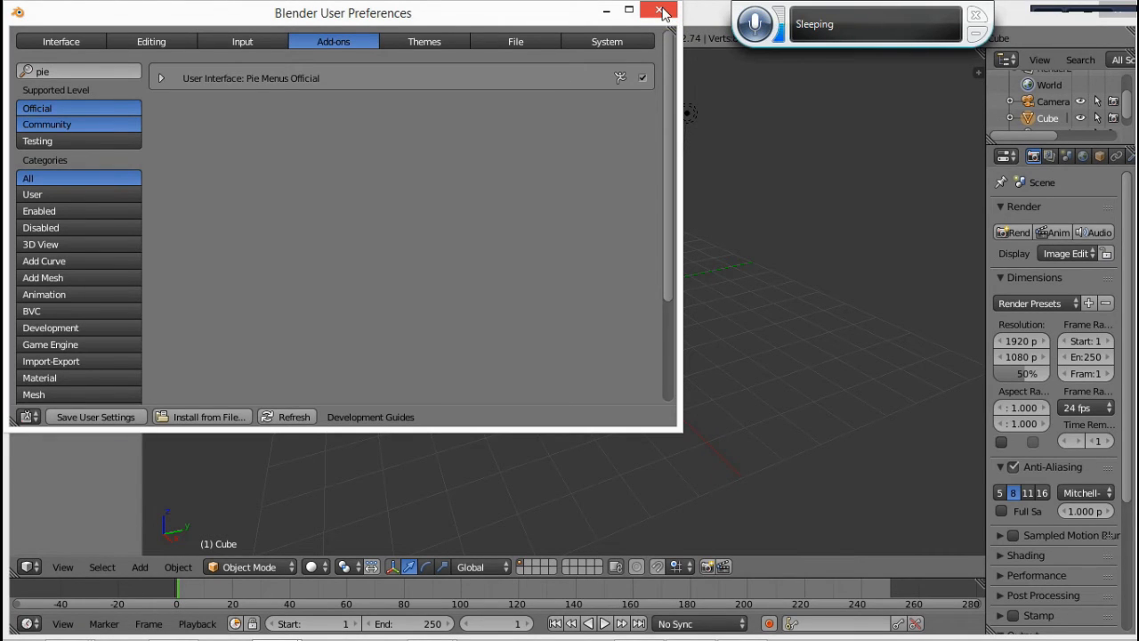
# - Switch to the Sample Pack Files folder in File Explorer and copy BVC Input Configuration.py to the Desktop
pyautogui.moveTo(462, 626)
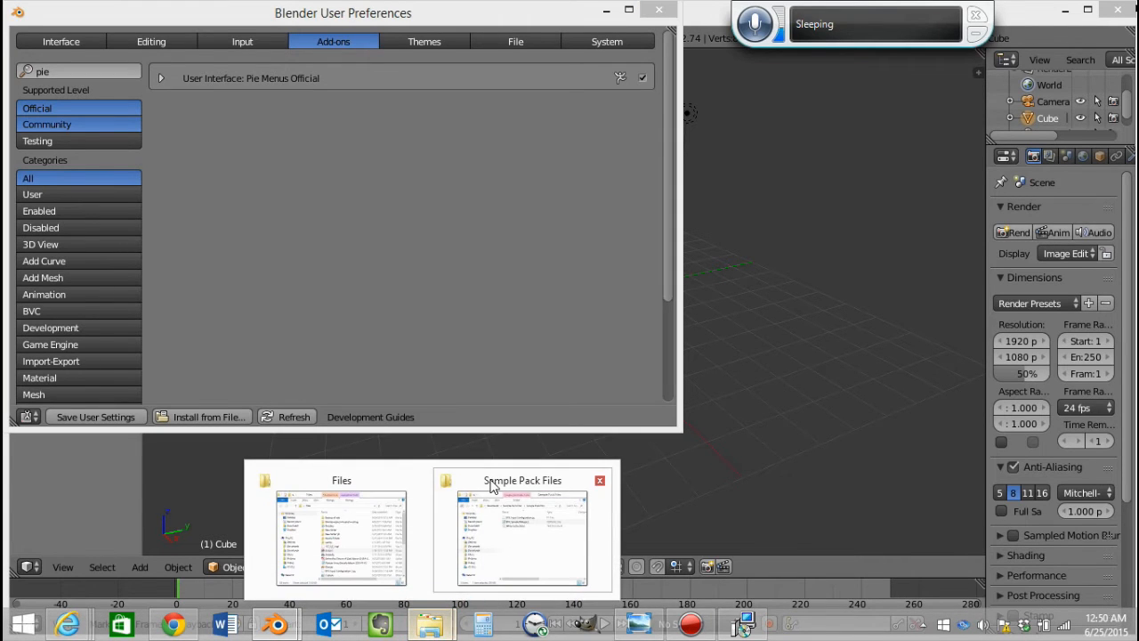
pyautogui.click(489, 485)
pyautogui.click(288, 153)
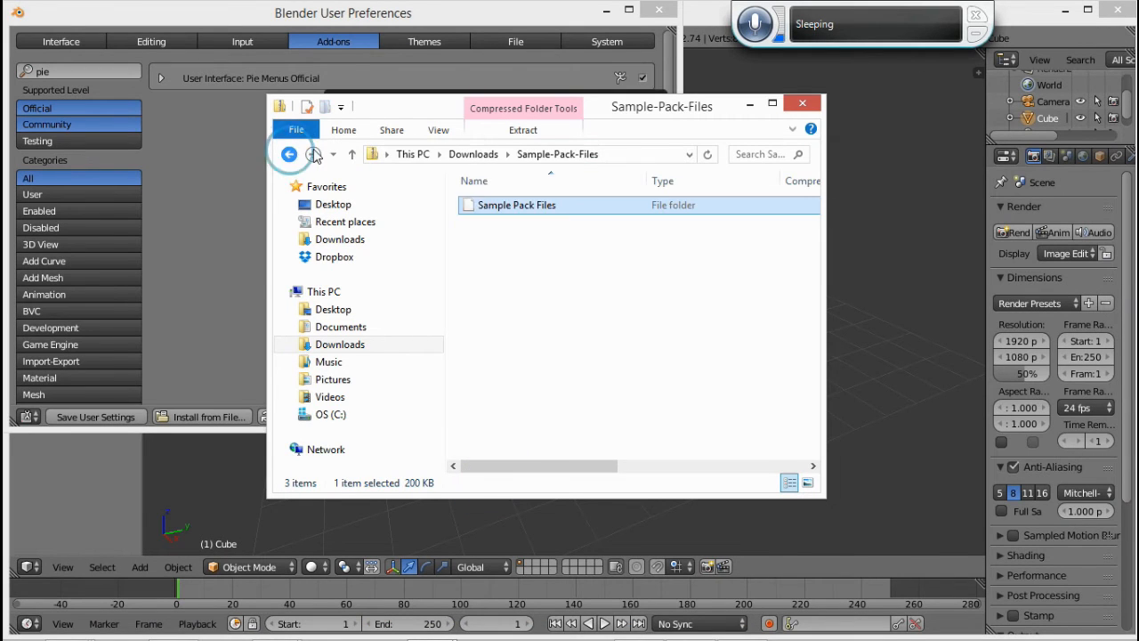
pyautogui.click(313, 154)
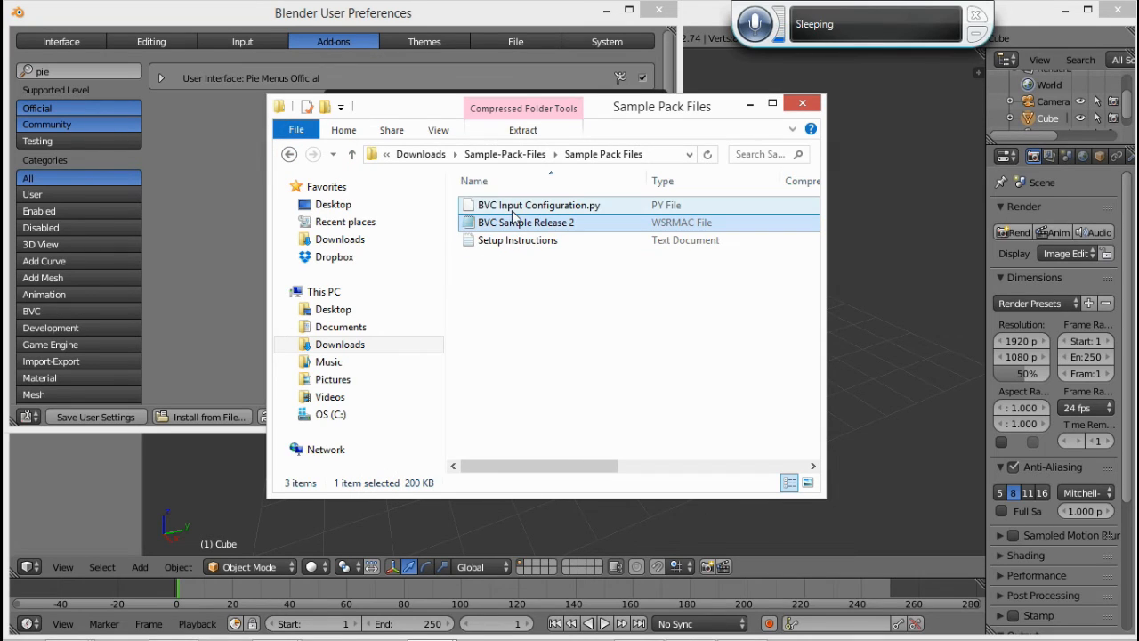
pyautogui.click(510, 208)
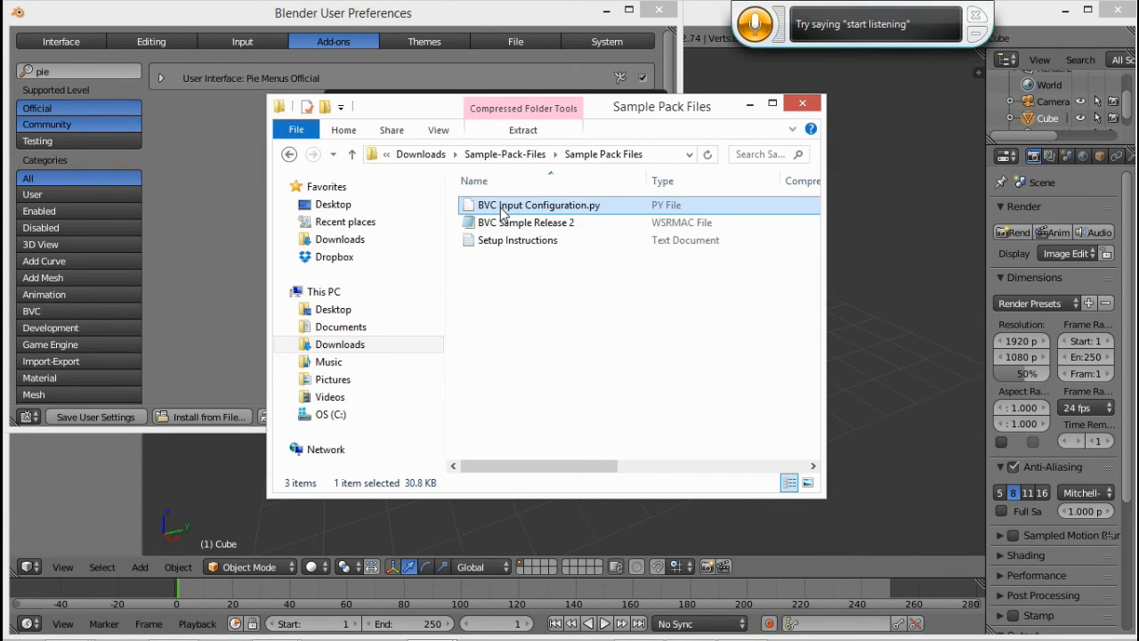
pyautogui.rightClick(503, 211)
pyautogui.click(565, 265)
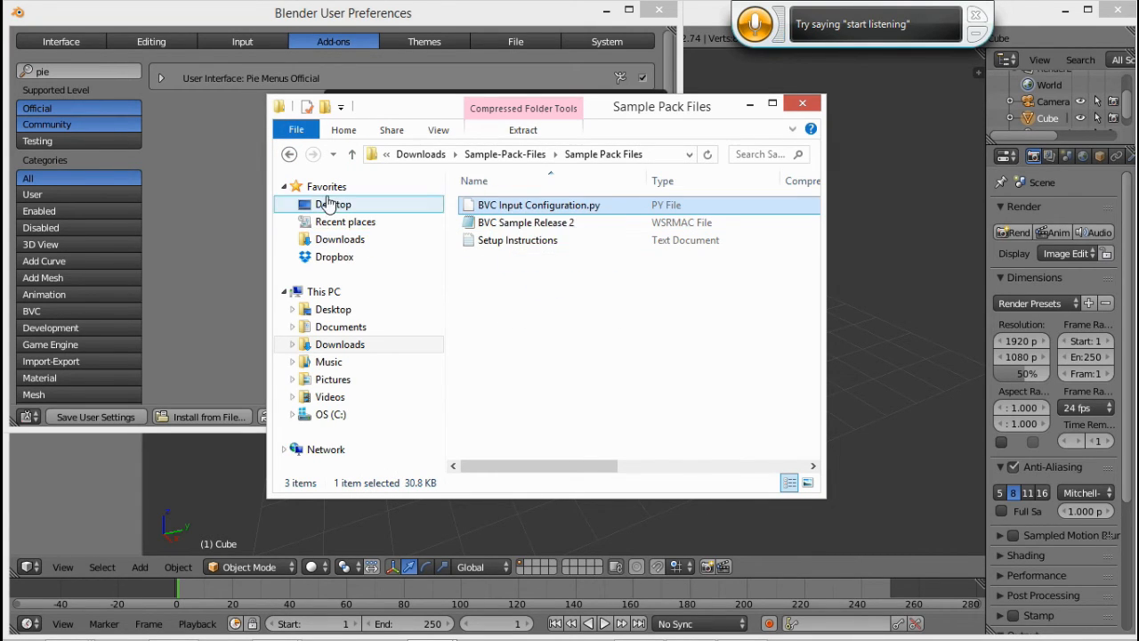
pyautogui.click(331, 204)
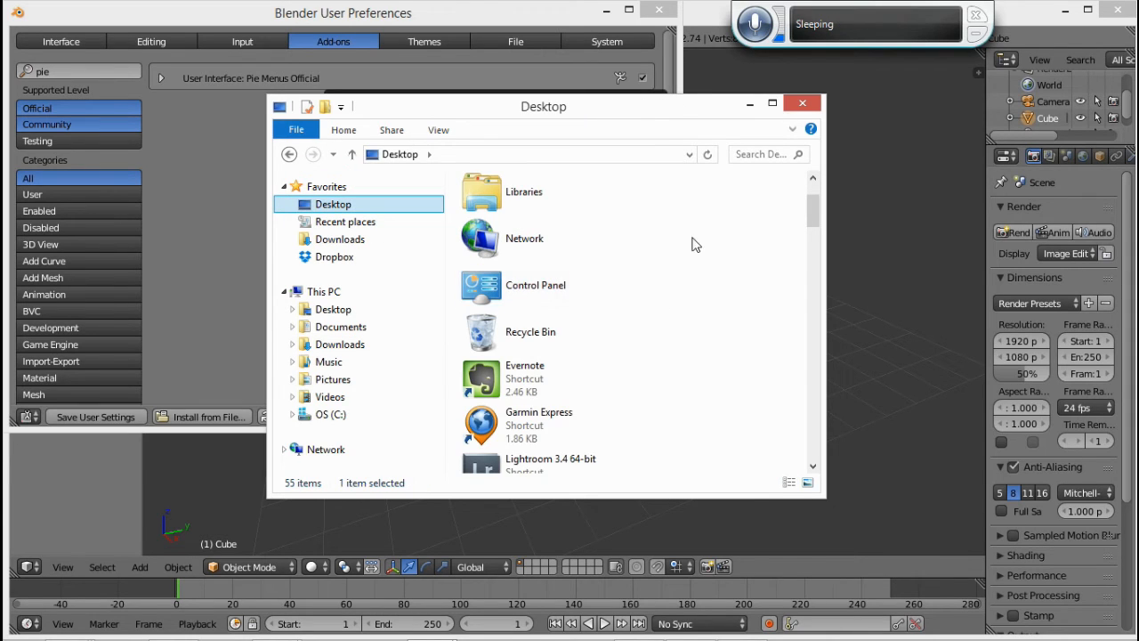
pyautogui.rightClick(731, 235)
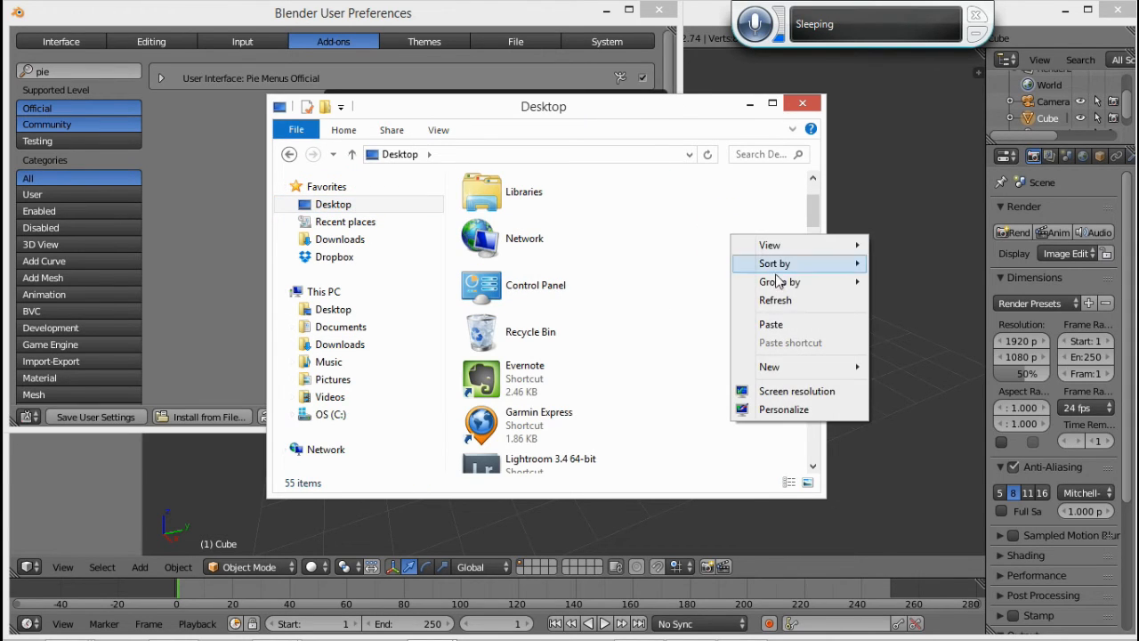
pyautogui.click(771, 324)
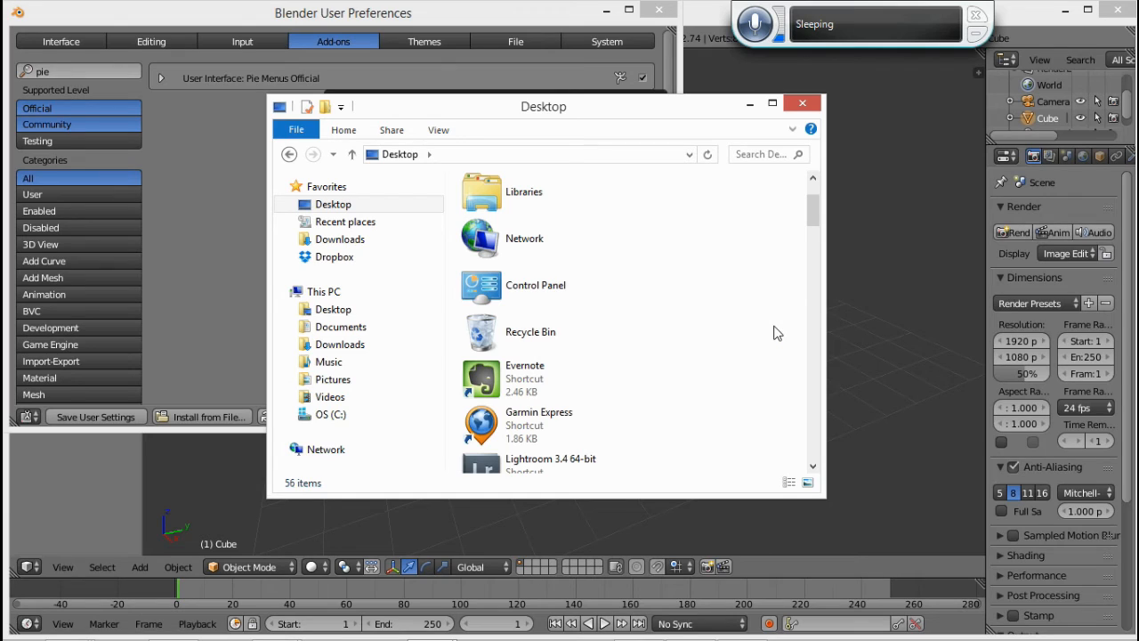
# - Return to Blender's user preferences and import BVC Input Configuration.py from the Desktop as a key configuration, keeping the original
pyautogui.click(225, 155)
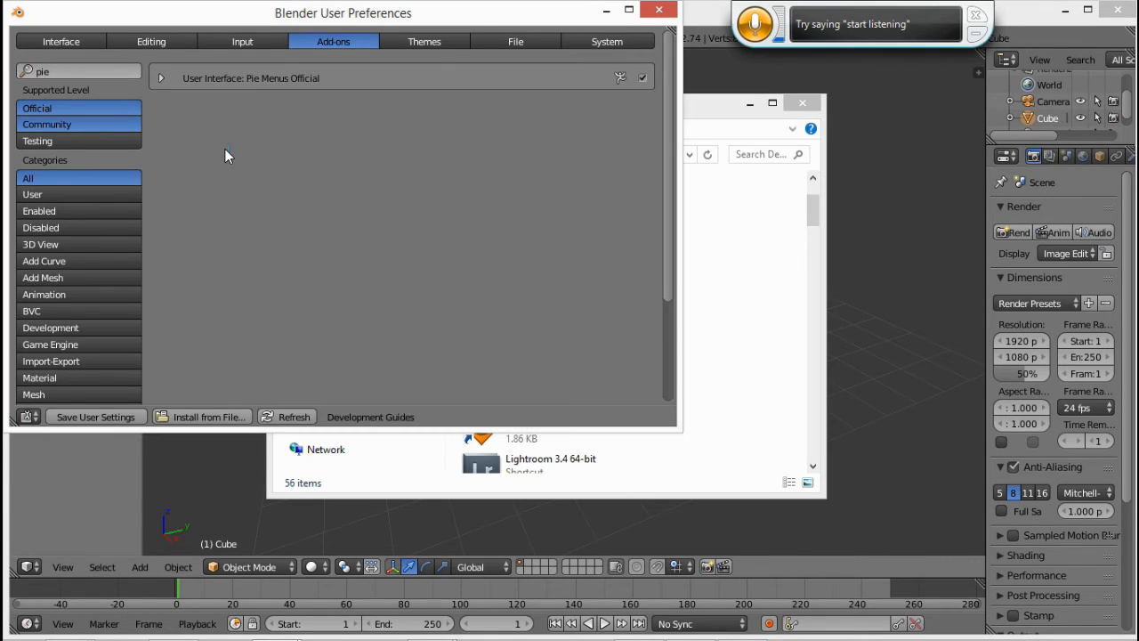
pyautogui.click(243, 44)
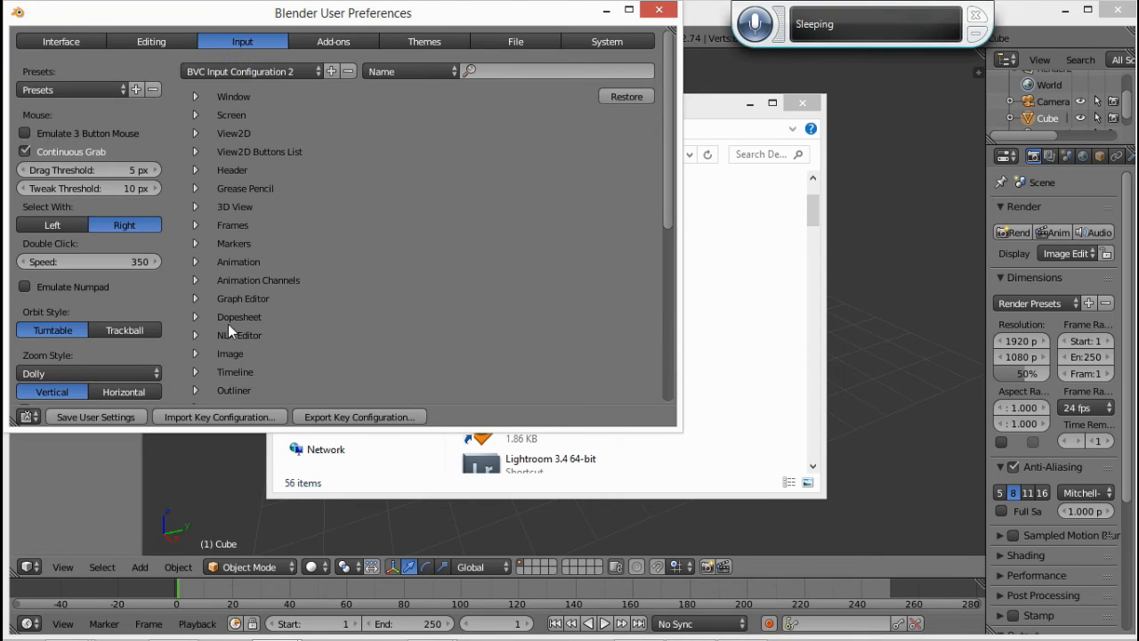
pyautogui.click(222, 417)
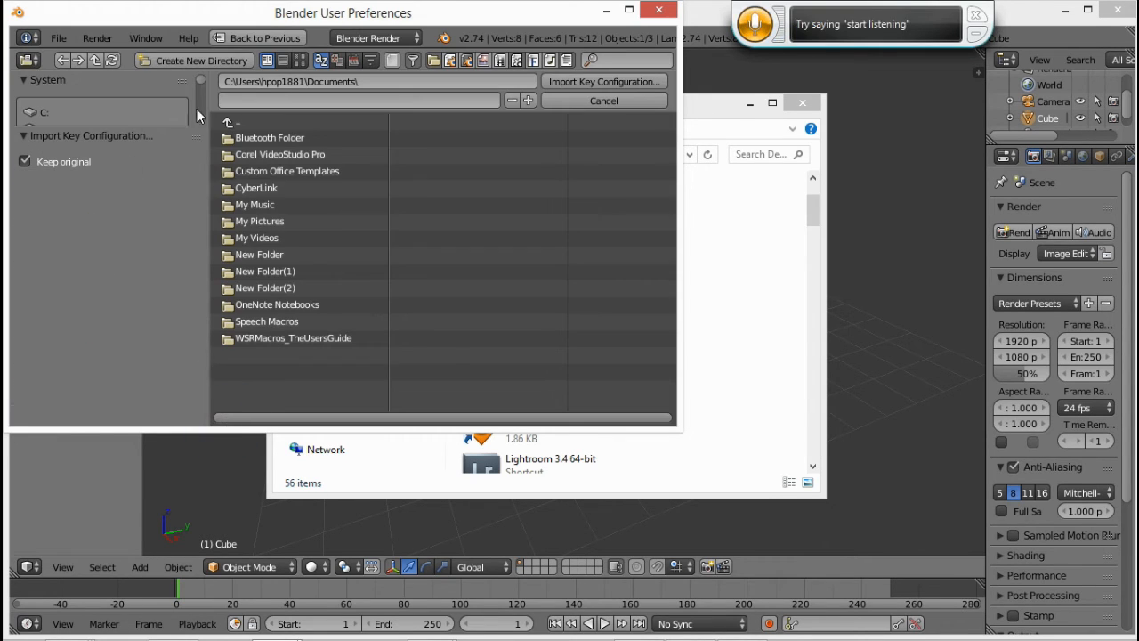
pyautogui.moveTo(180, 126); pyautogui.dragTo(174, 296)
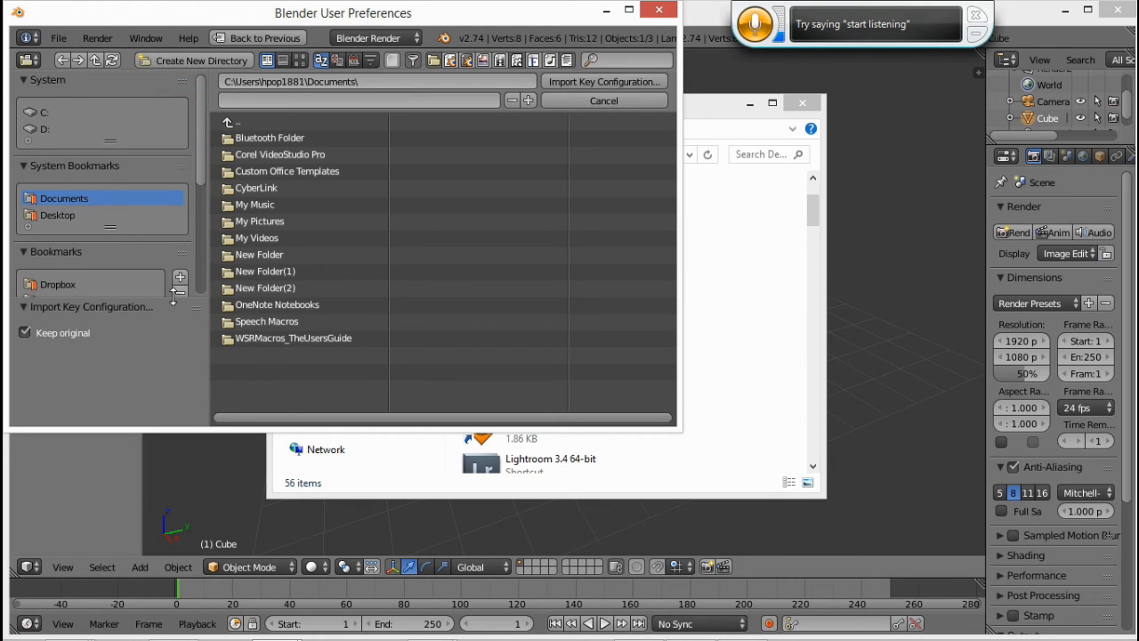
pyautogui.click(55, 217)
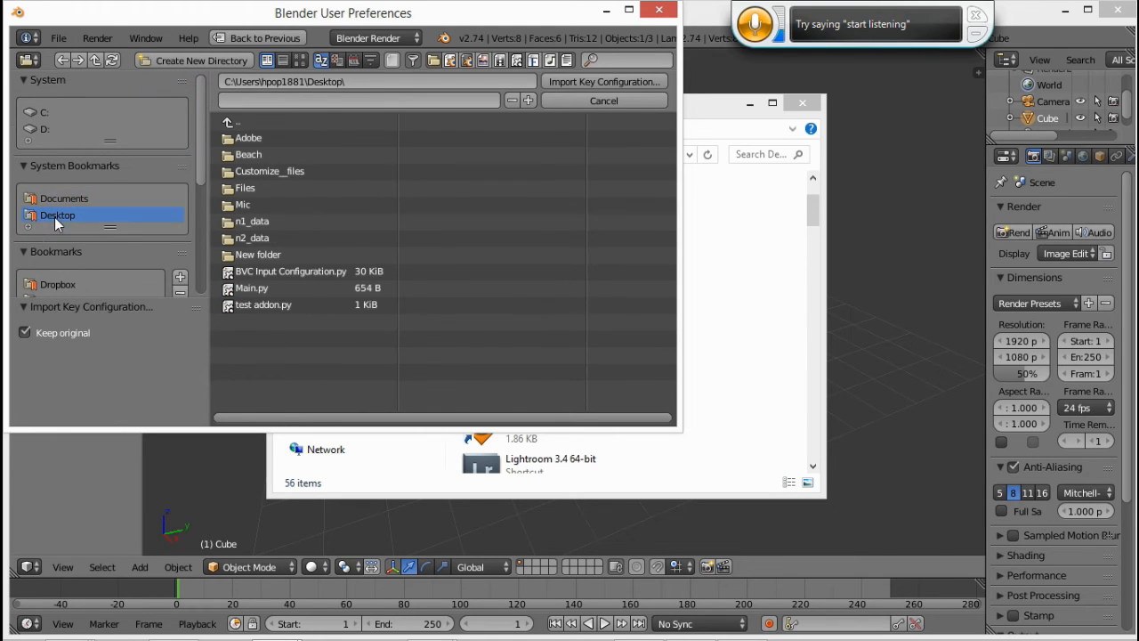
pyautogui.click(261, 271)
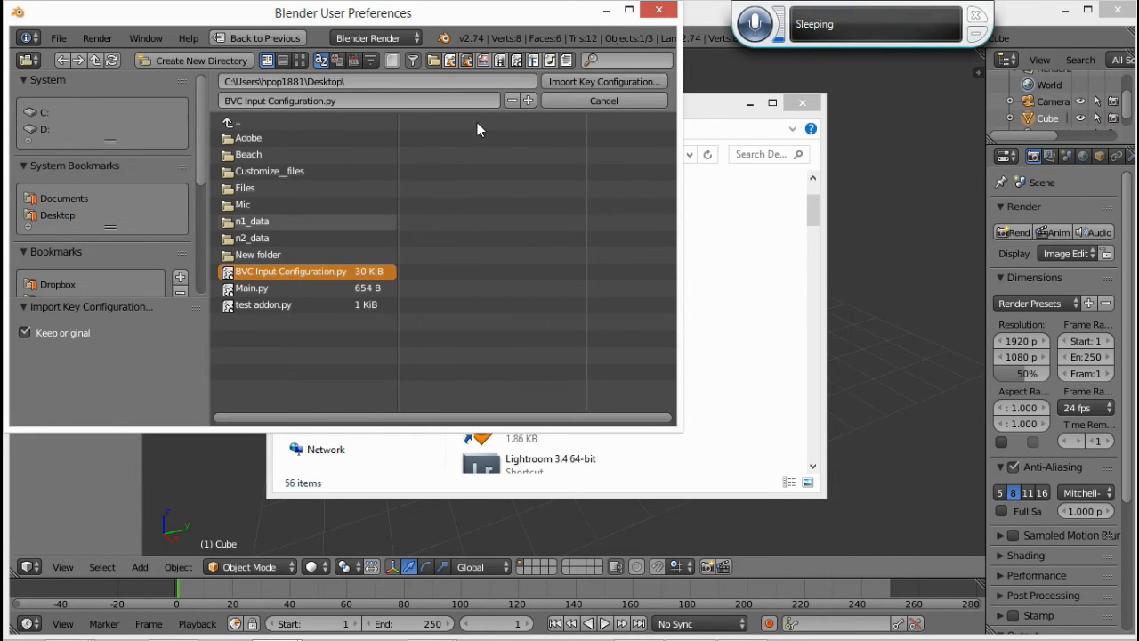
pyautogui.click(590, 81)
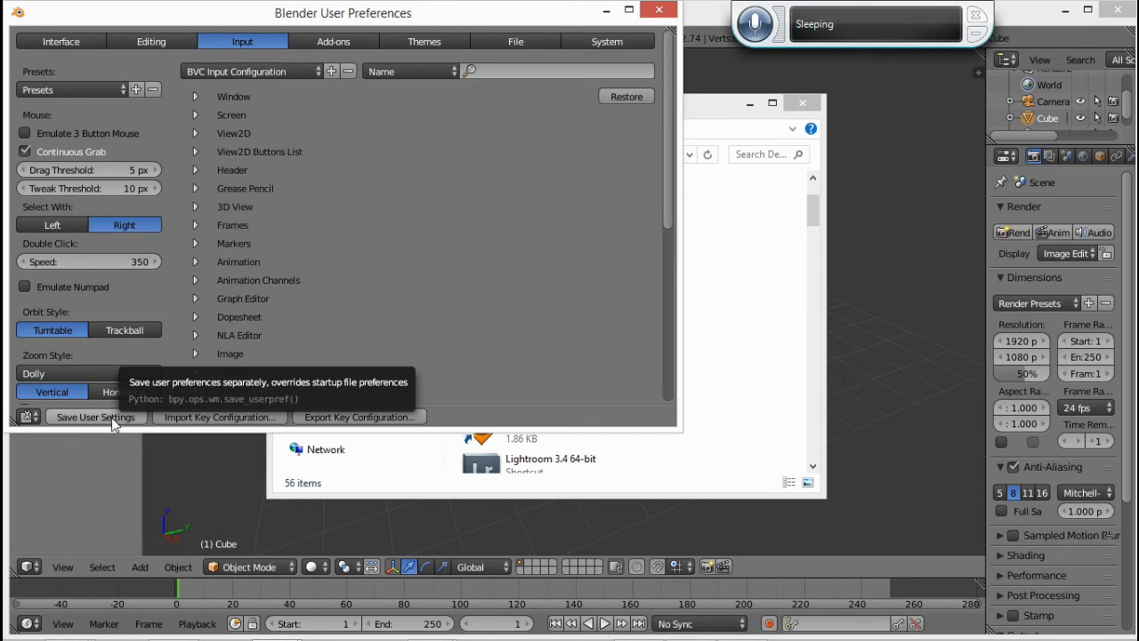
# - Switch the key configuration to Blender (default) and back to a voice command one, BVC Input Configuration 2
pyautogui.click(287, 70)
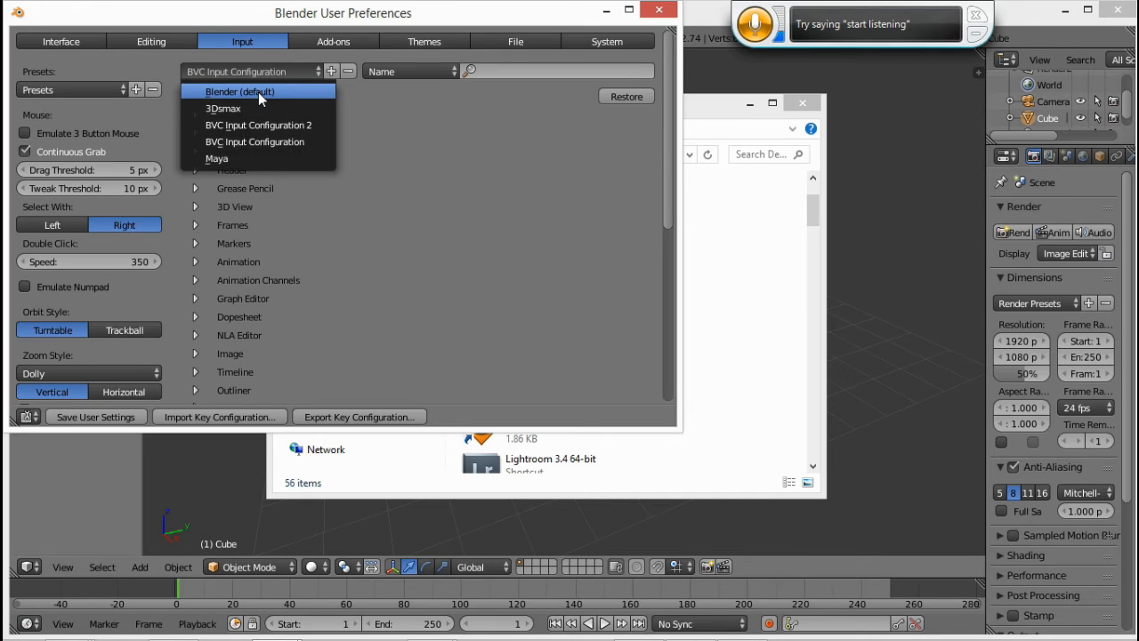
pyautogui.click(258, 92)
pyautogui.click(279, 70)
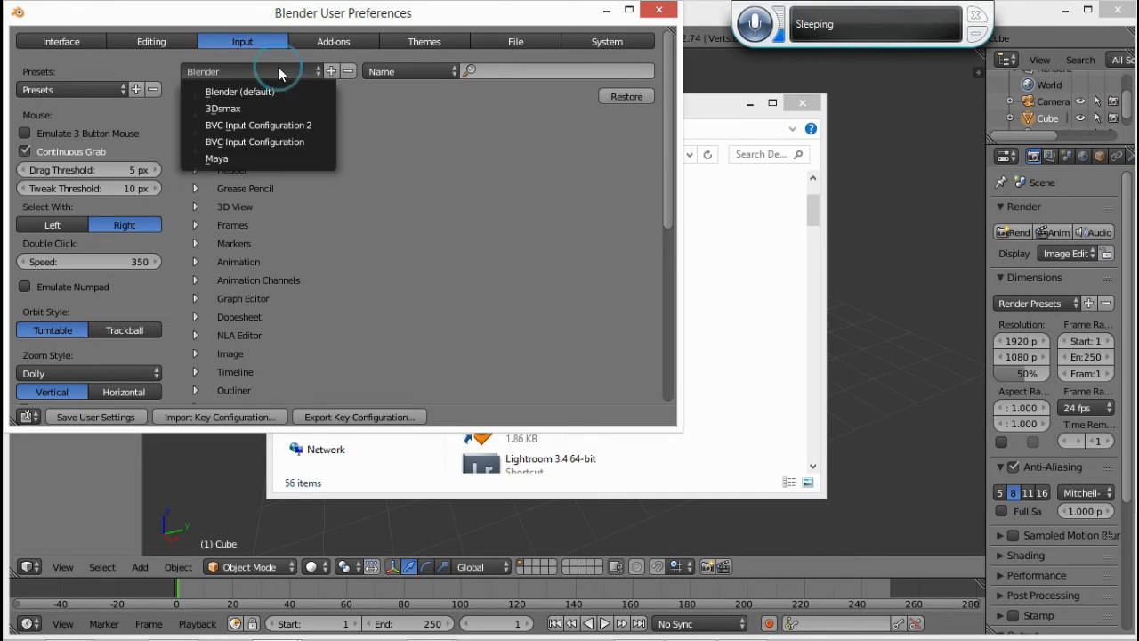
pyautogui.click(261, 125)
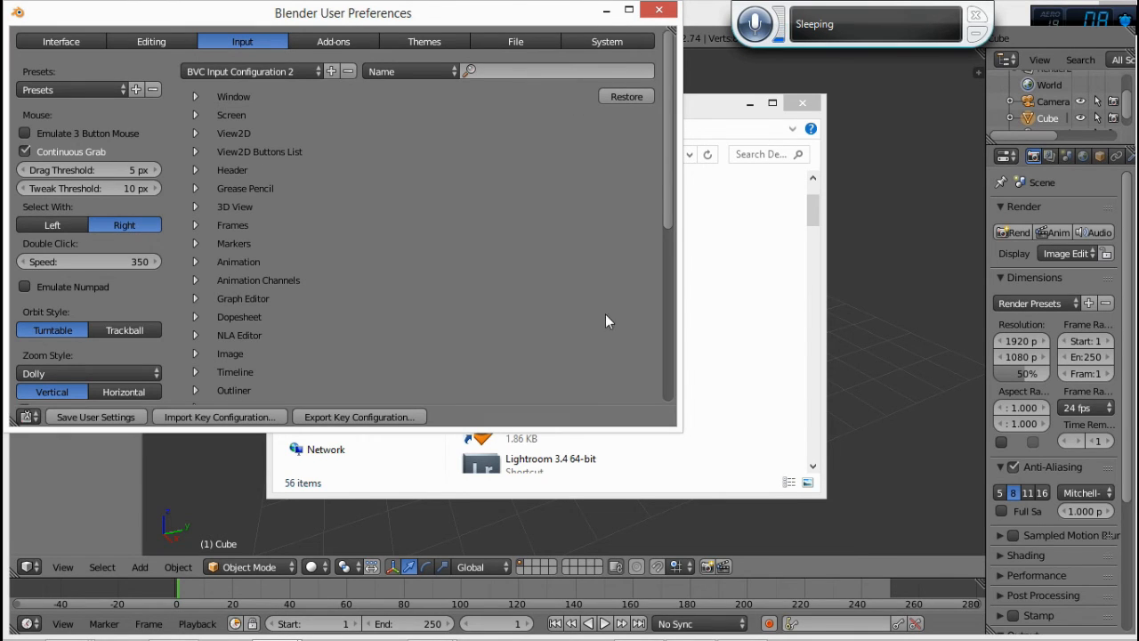
# - Return to the Getting Started page in Internet Explorer, open the key configuration import instructions, and read the listed input setting changes
pyautogui.moveTo(171, 635)
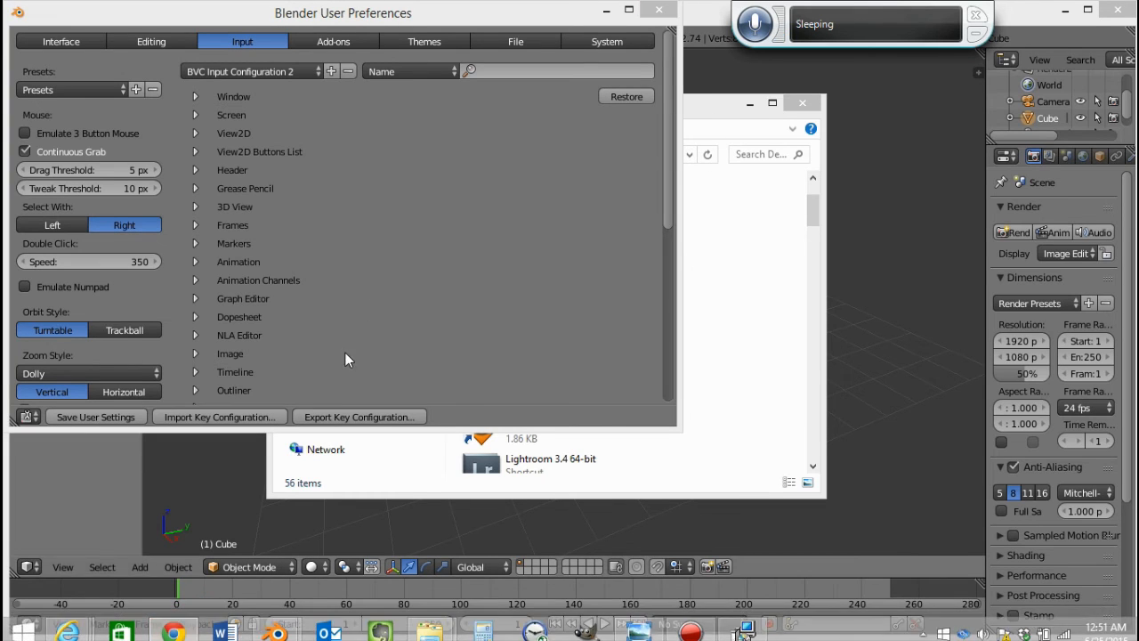
pyautogui.moveTo(58, 628)
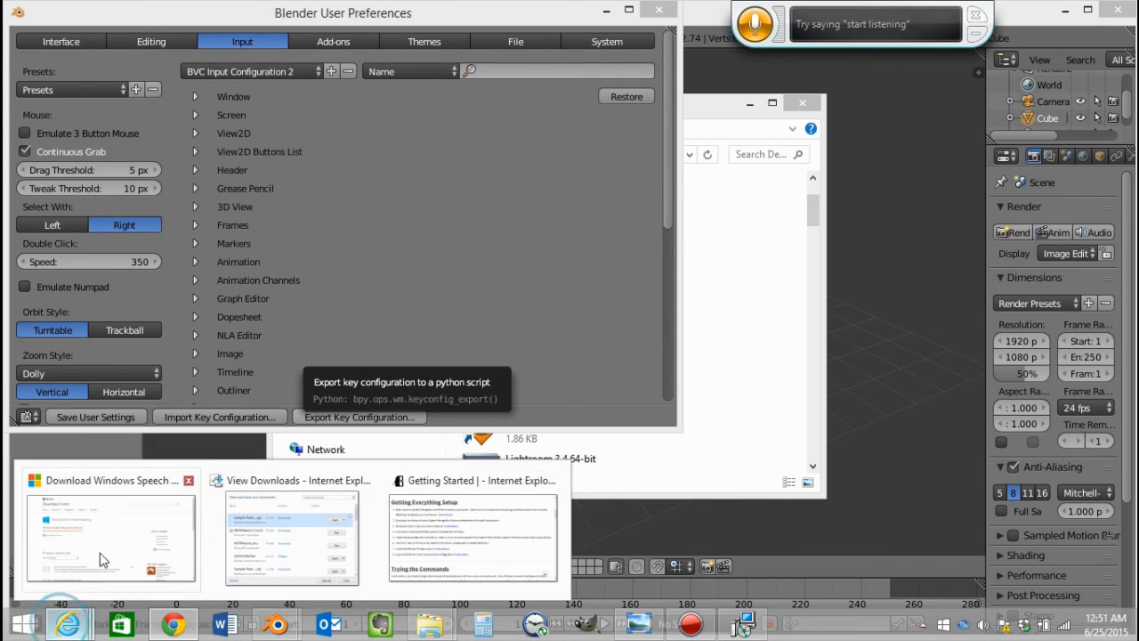
pyautogui.click(420, 485)
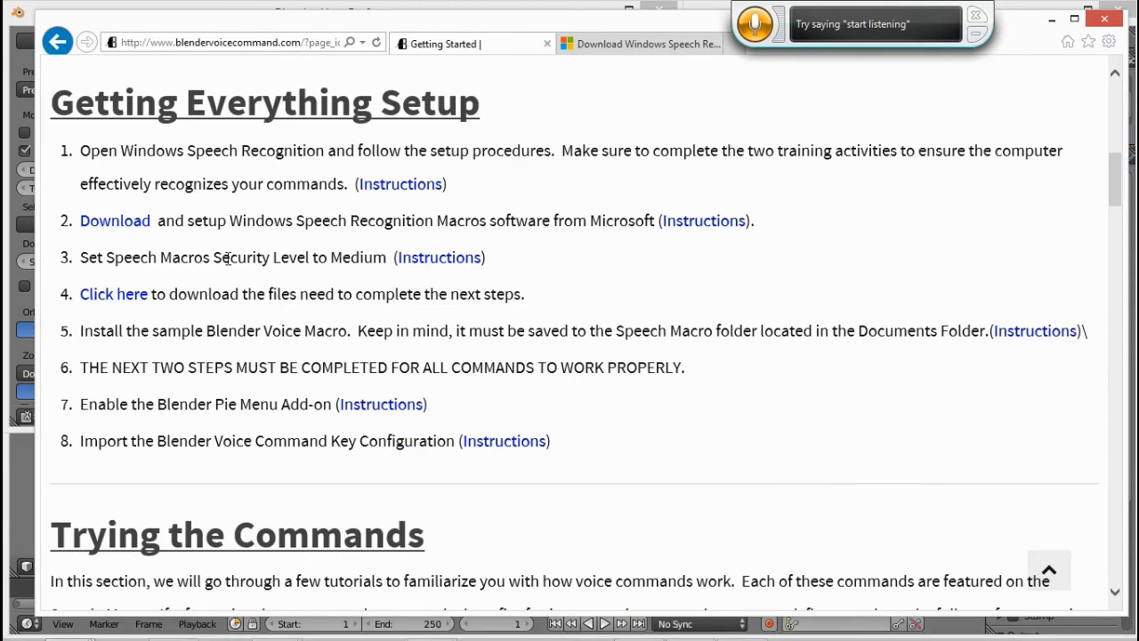
pyautogui.click(498, 439)
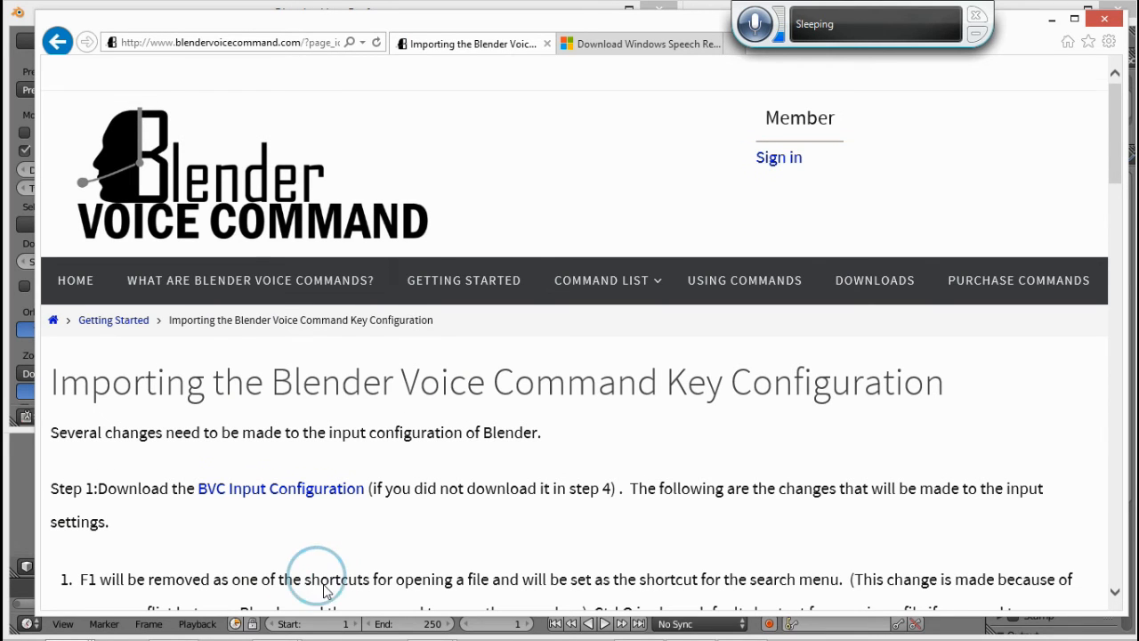
pyautogui.scroll(-3, 354, 487)
pyautogui.scroll(-6, 351, 481)
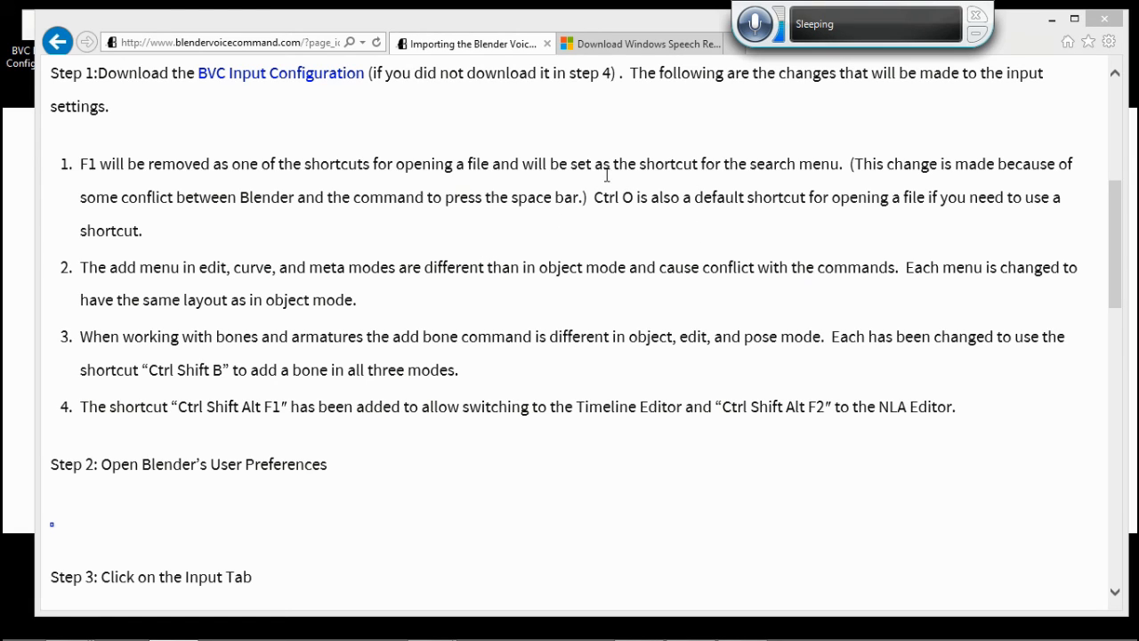
# - Switch to Blender, dismiss the splash screen, and set Windows Speech Recognition to listening mode
pyautogui.click(275, 632)
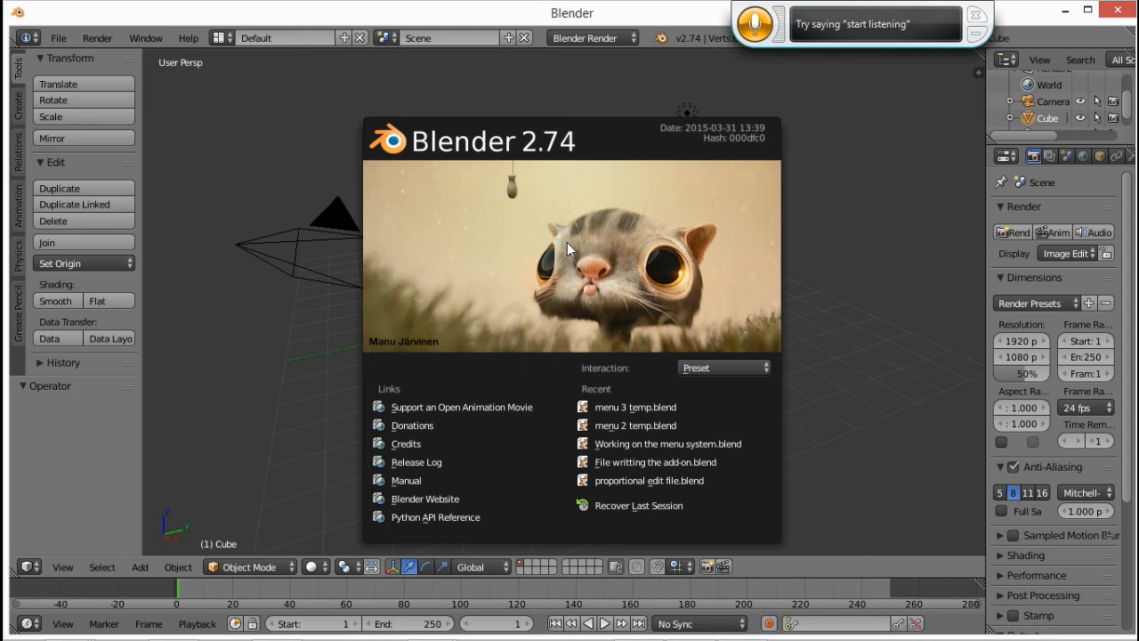
pyautogui.click(566, 242)
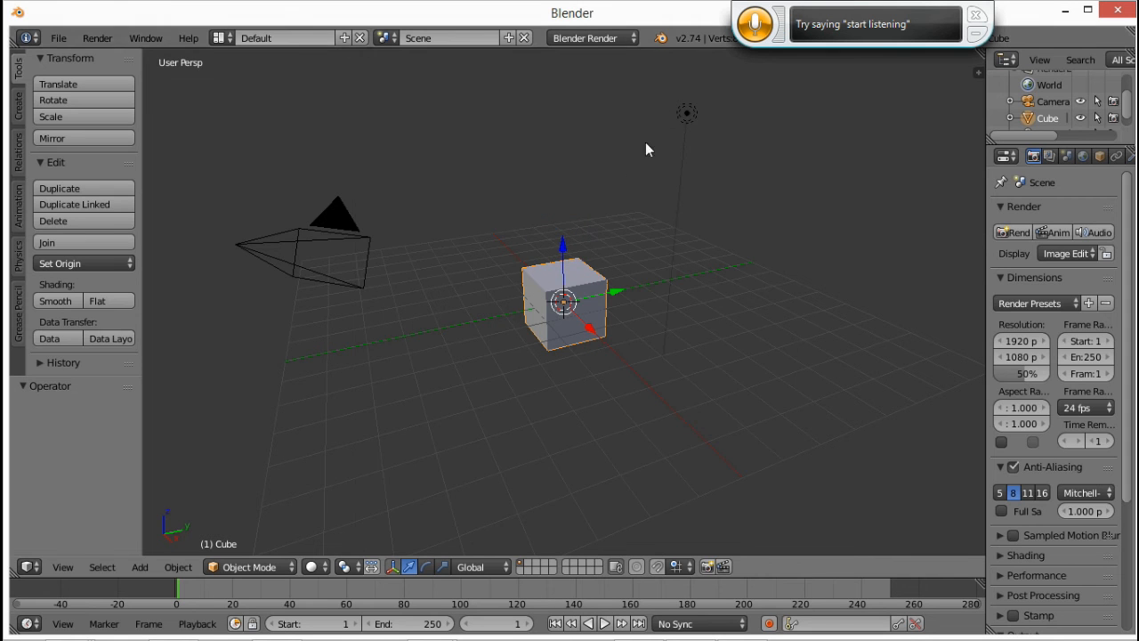
pyautogui.click(755, 27)
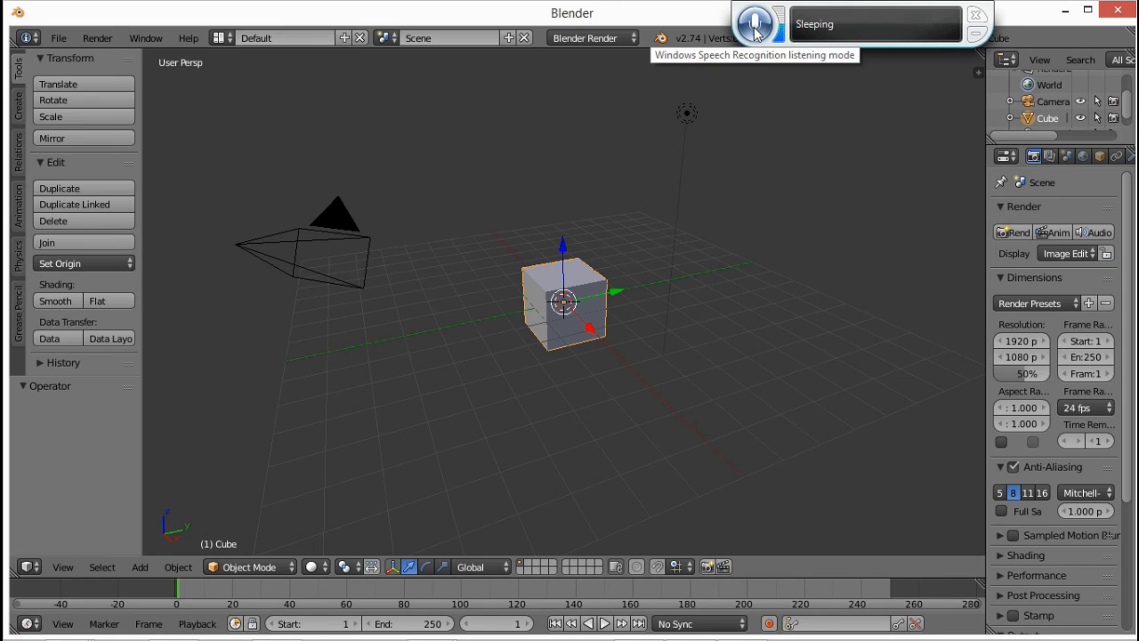
pyautogui.click(755, 28)
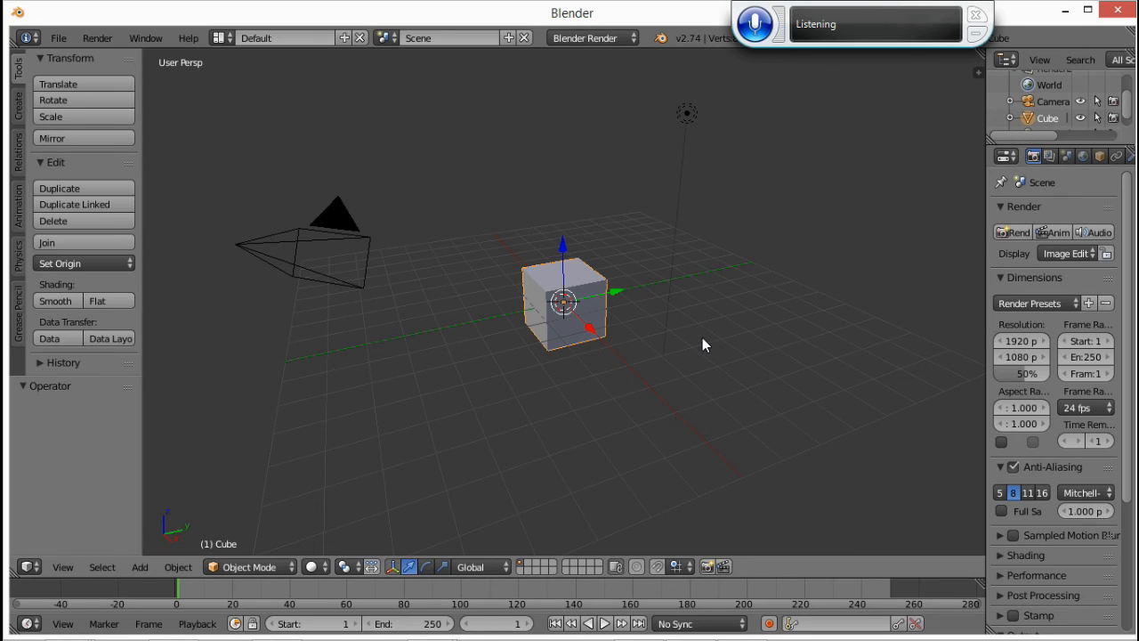
# - Delete the default cube and add a monkey mesh in its place
pyautogui.press('Delete')
pyautogui.press('Return')
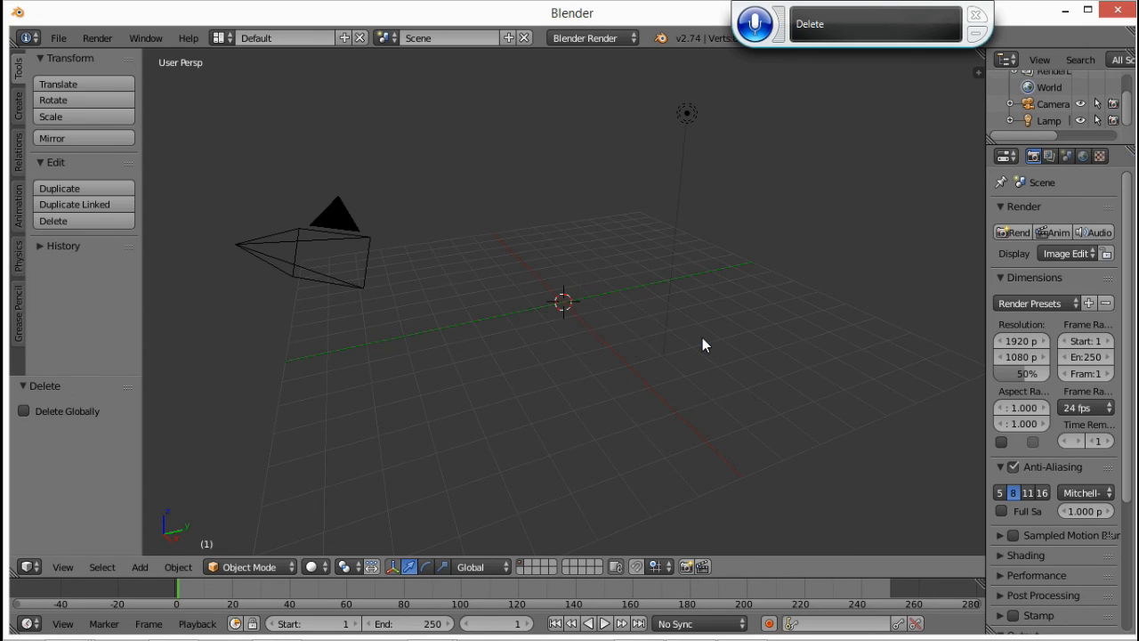
pyautogui.hotkey('shift', 'a')
pyautogui.press('m')
pyautogui.press('m')
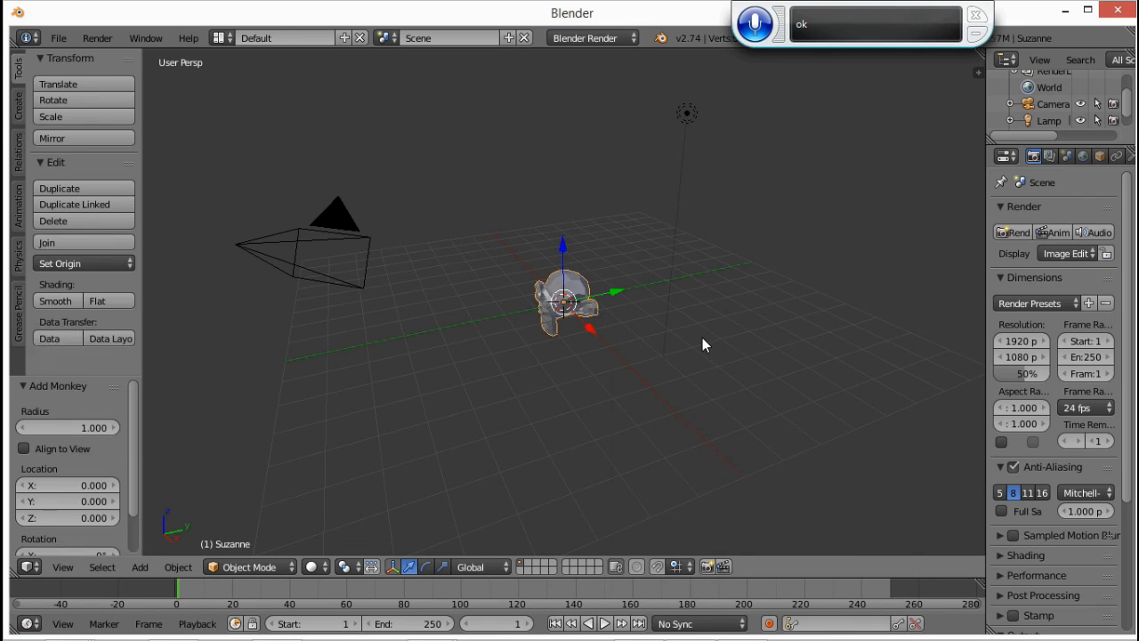
# - Rotate the monkey freely by about -336°, and rotate it about 356° around the global X axis
pyautogui.press('r')
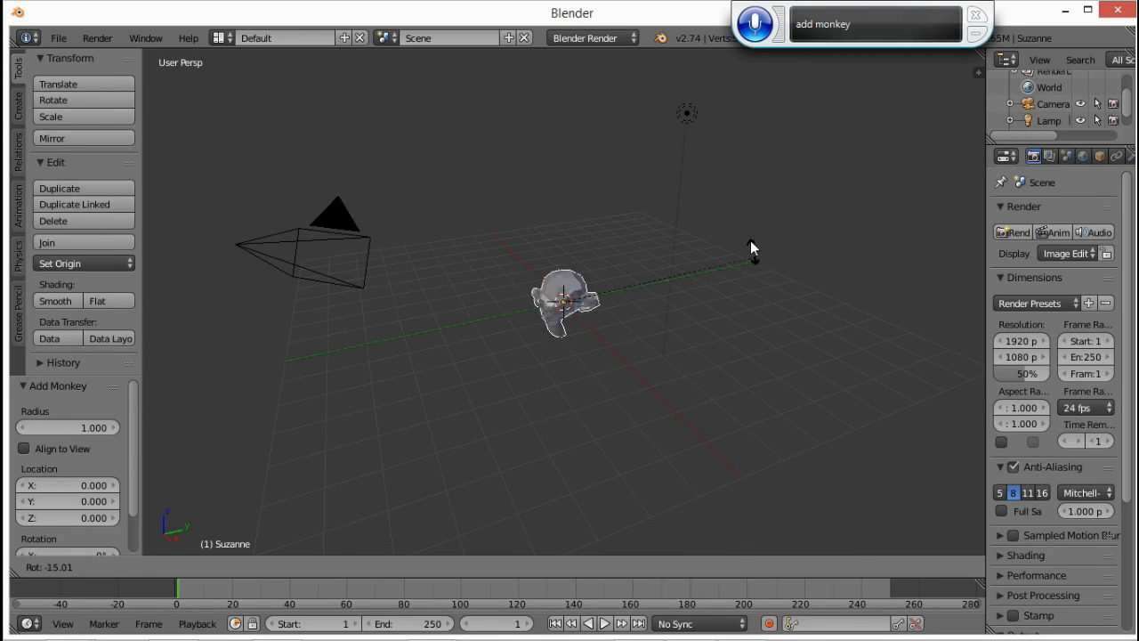
pyautogui.click(749, 392)
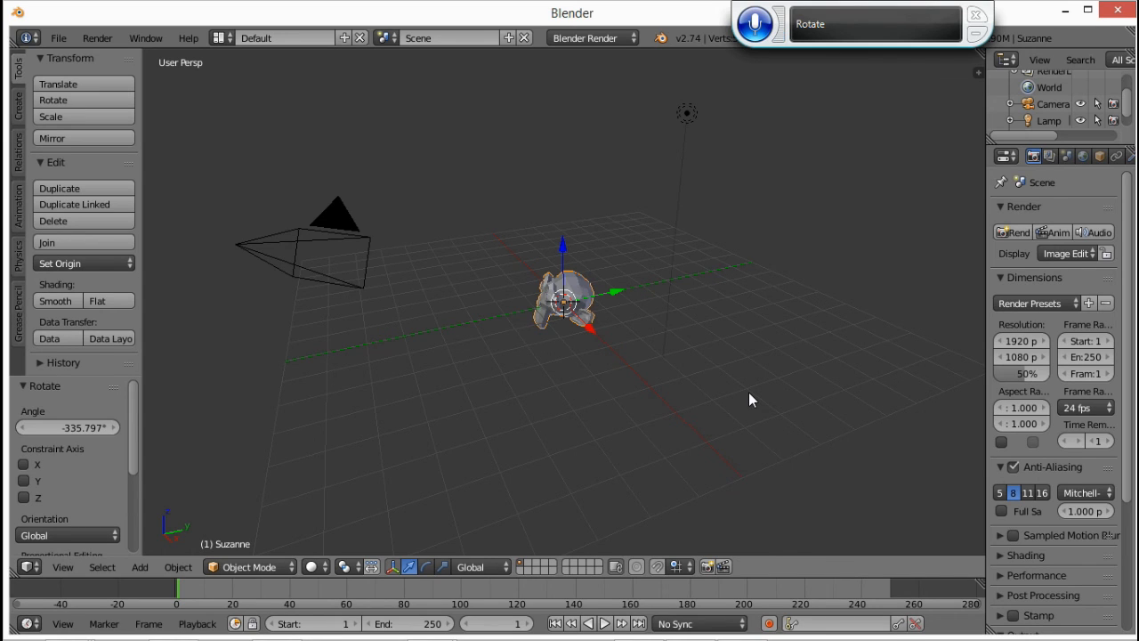
pyautogui.press('r')
pyautogui.press('x')
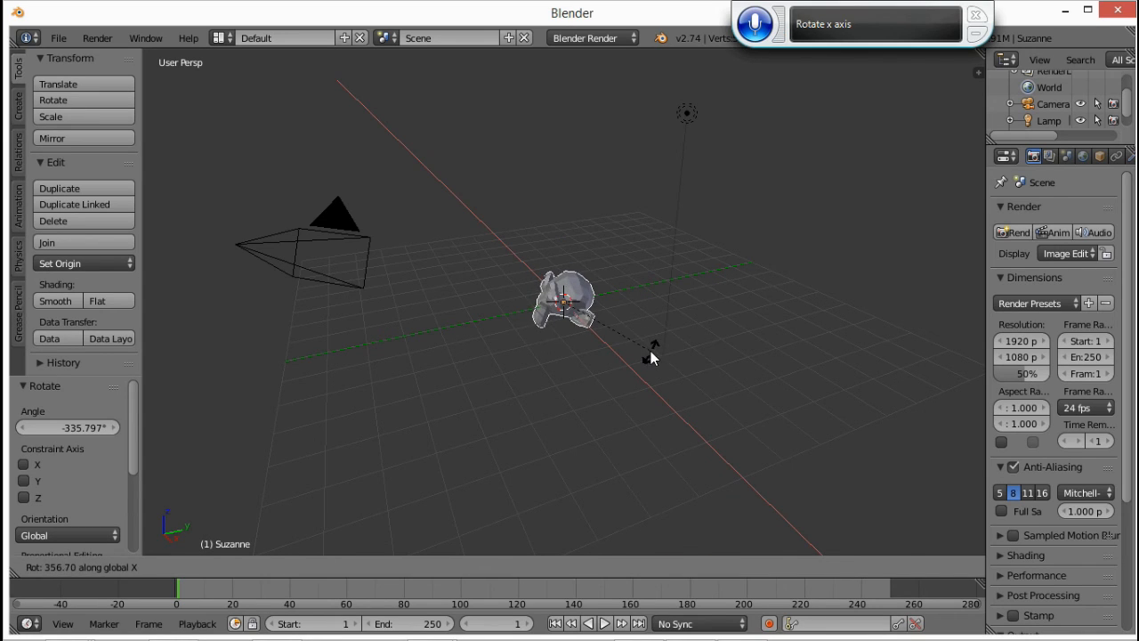
pyautogui.click(574, 370)
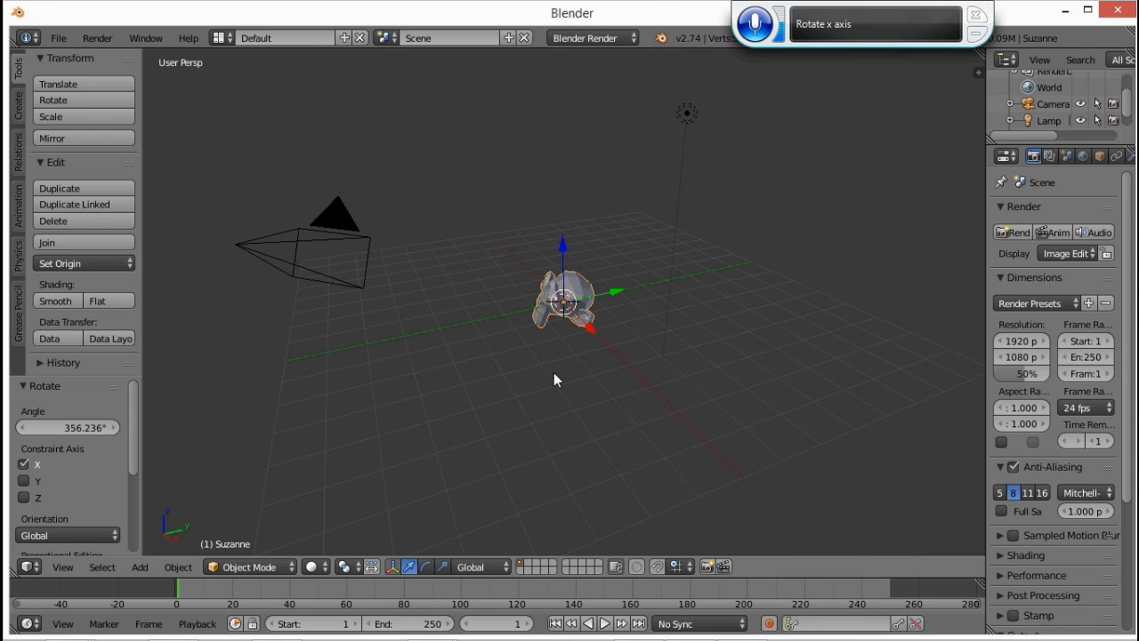
# - Rotate the monkey about 445° around its local Z axis
pyautogui.press('r')
pyautogui.press('z')
pyautogui.press('z')
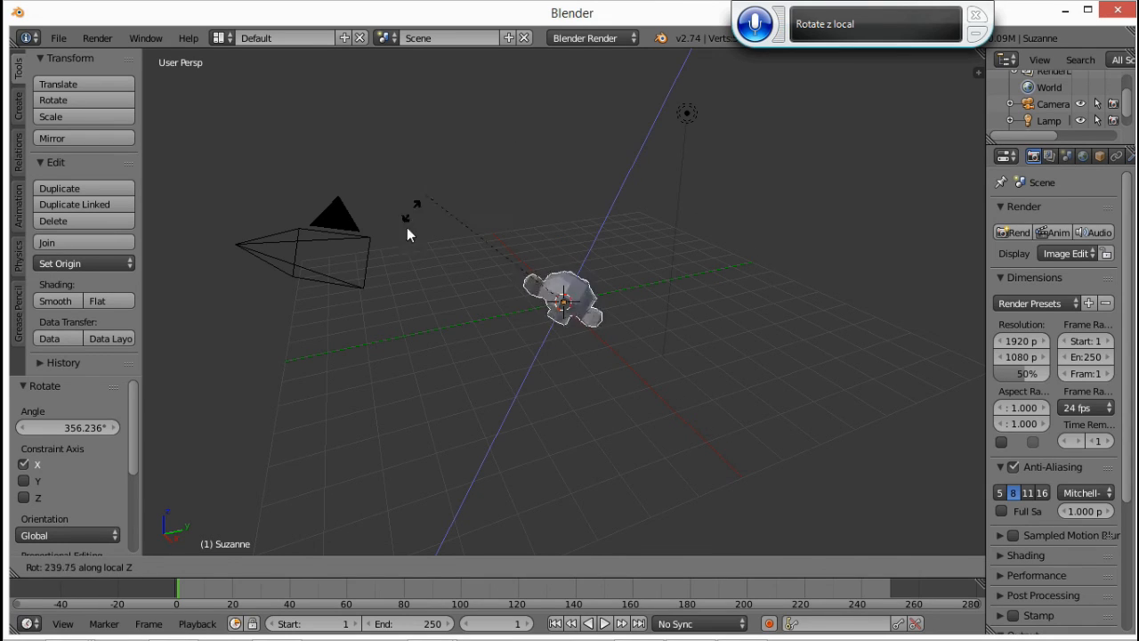
pyautogui.click(691, 335)
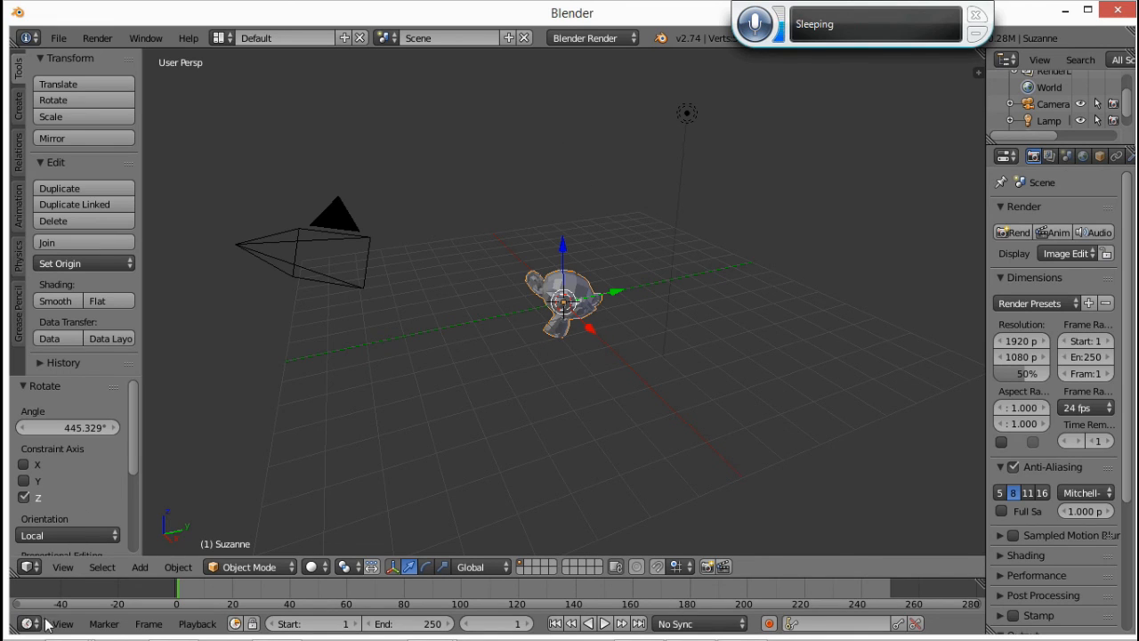
# - Return to the Blender Voice Command site in Internet Explorer, open the Free Sample Command List, and look through its commands and shortcuts
pyautogui.moveTo(49, 634)
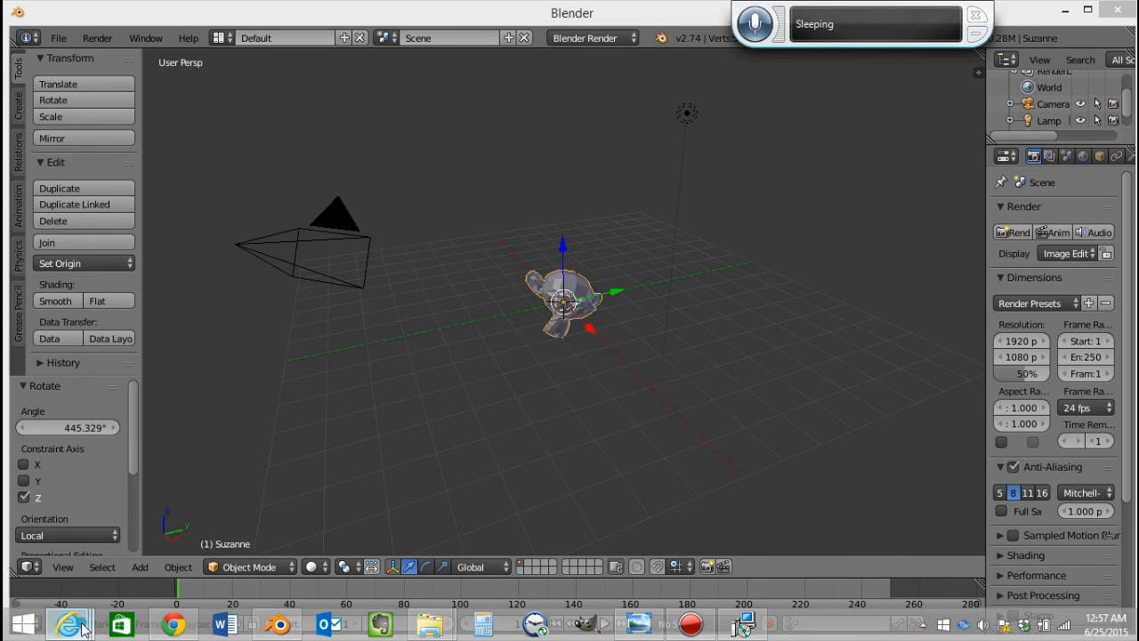
pyautogui.moveTo(83, 629)
pyautogui.click(422, 489)
pyautogui.scroll(5, 487, 306)
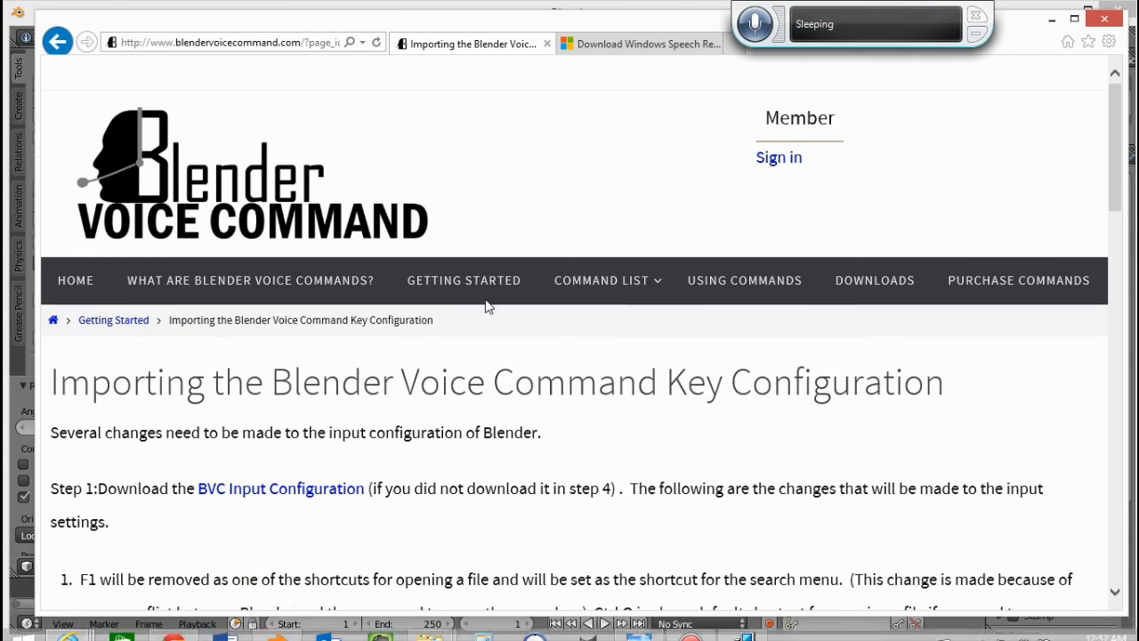
pyautogui.moveTo(635, 283)
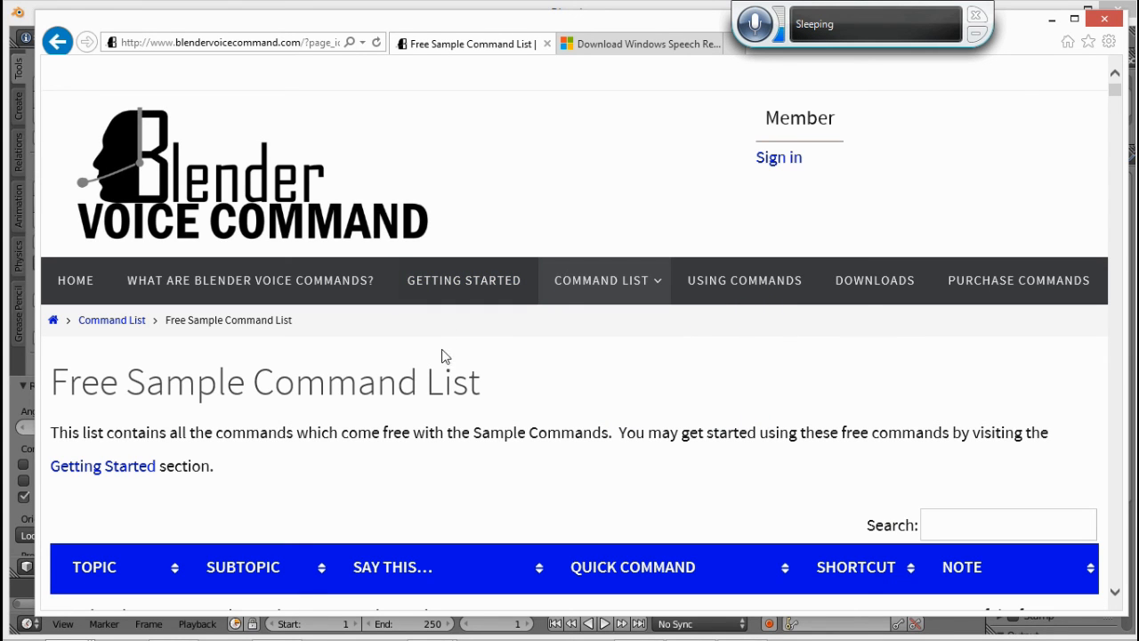
pyautogui.scroll(-10, 571, 413)
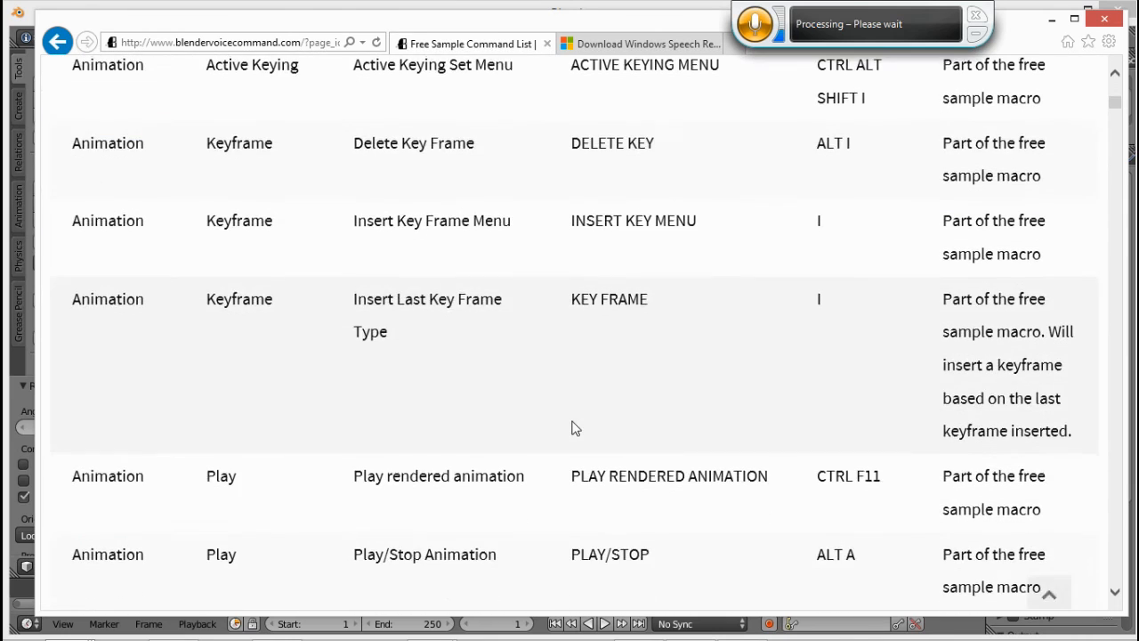
pyautogui.scroll(-5, 576, 416)
pyautogui.scroll(15, 576, 417)
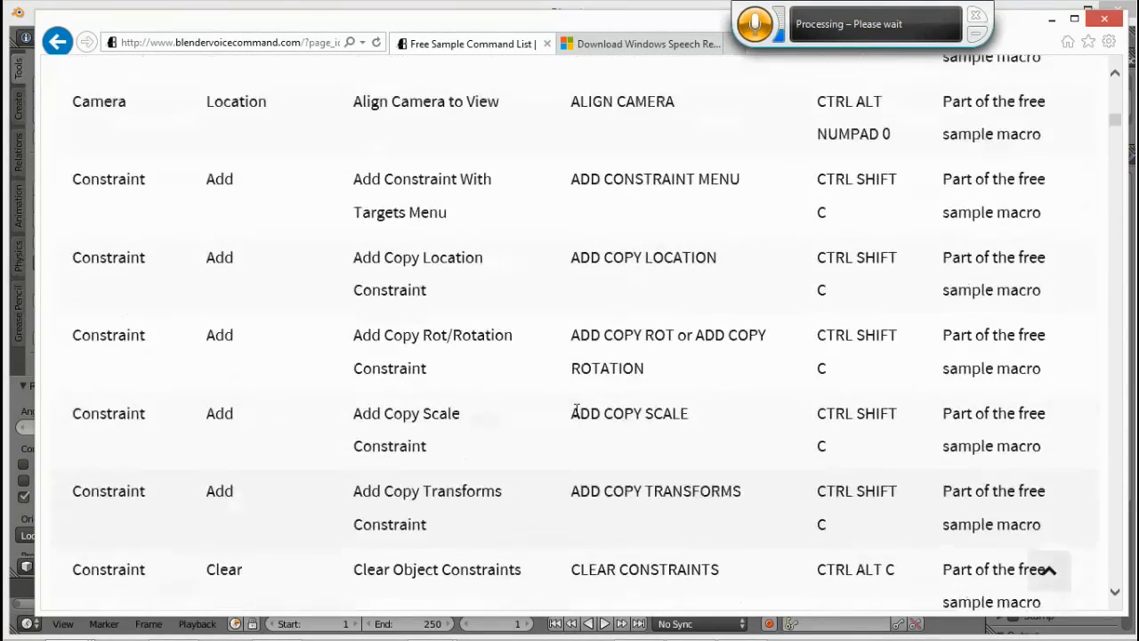